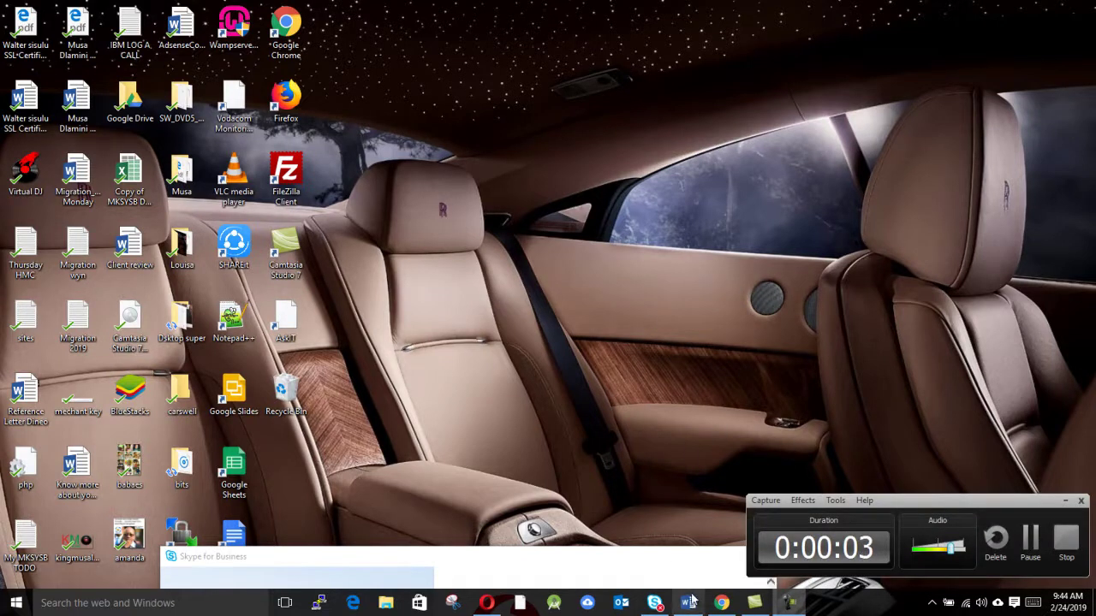
Load kingmusa.co.za/apps in Chrome to reach the JEPPE COLLEGE dashboard
{"action": "left_click", "coordinate": [722, 603]}
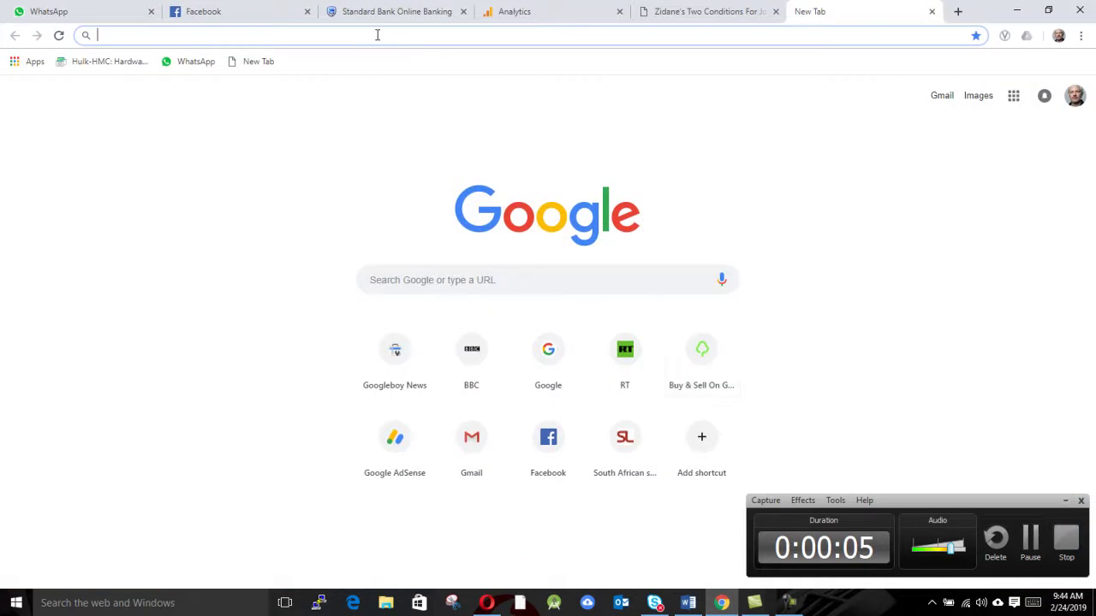
{"action": "type", "text": "kin"}
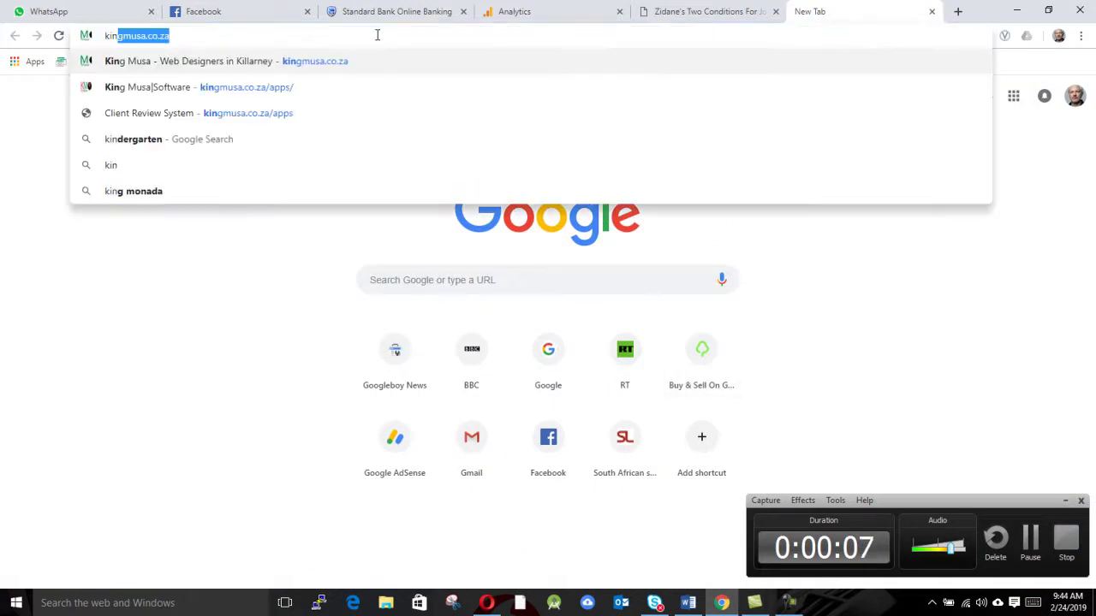
{"action": "left_click", "coordinate": [208, 38]}
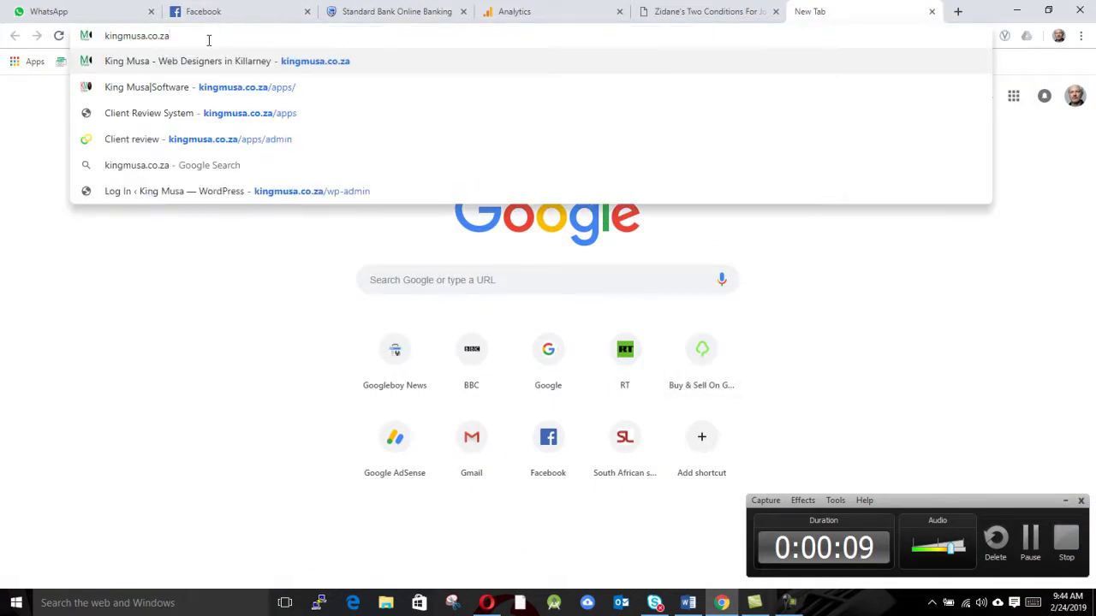
{"action": "type", "text": "/apps"}
{"action": "key", "text": "Return"}
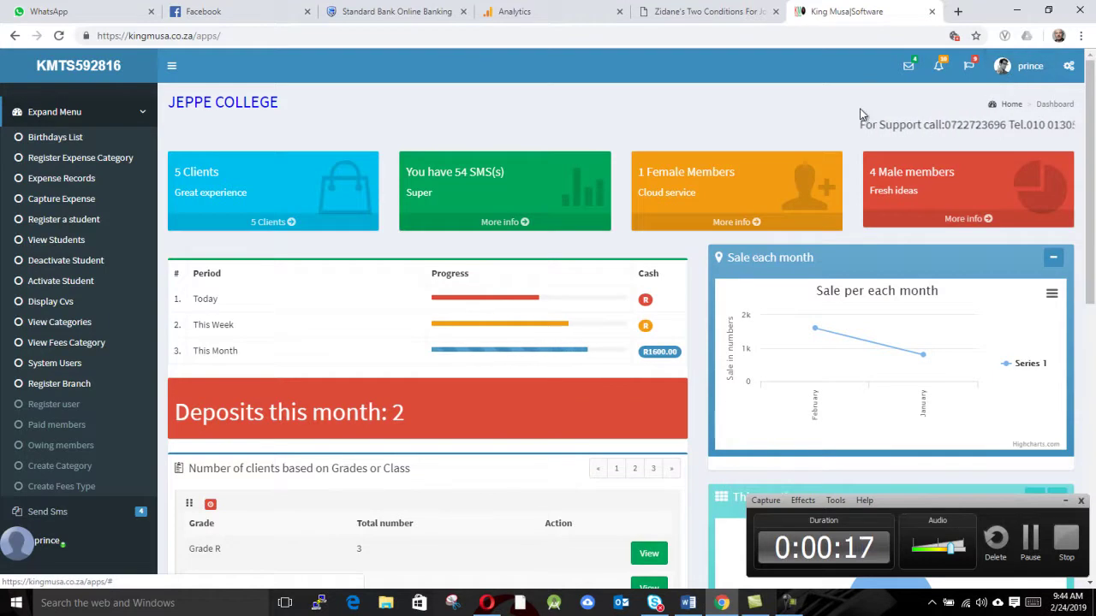
Scroll down the dashboard to review the Period and clients-by-grade tables
{"action": "scroll", "coordinate": [312, 172], "scroll_direction": "down", "scroll_amount": 2}
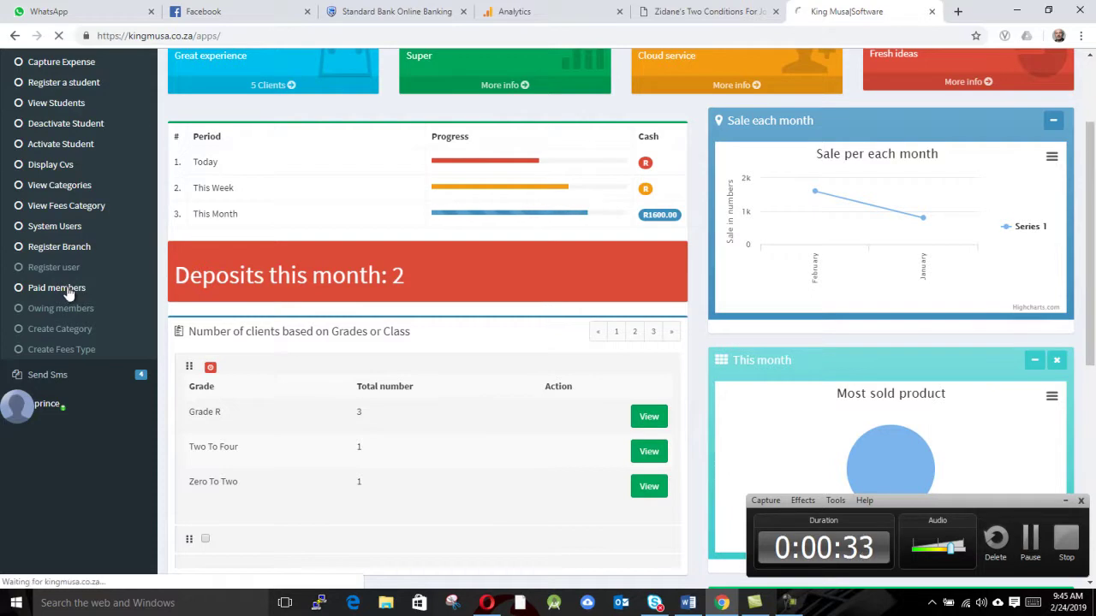
Review the Paid members list, then open the list of members who owe fees
{"action": "left_click", "coordinate": [70, 291]}
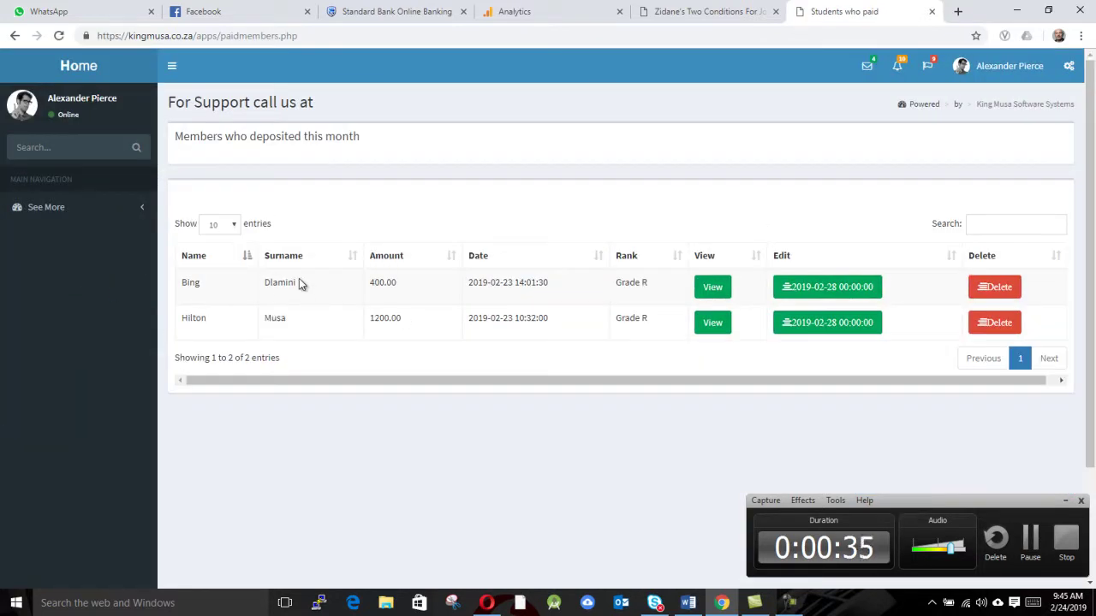
{"action": "left_click", "coordinate": [77, 70]}
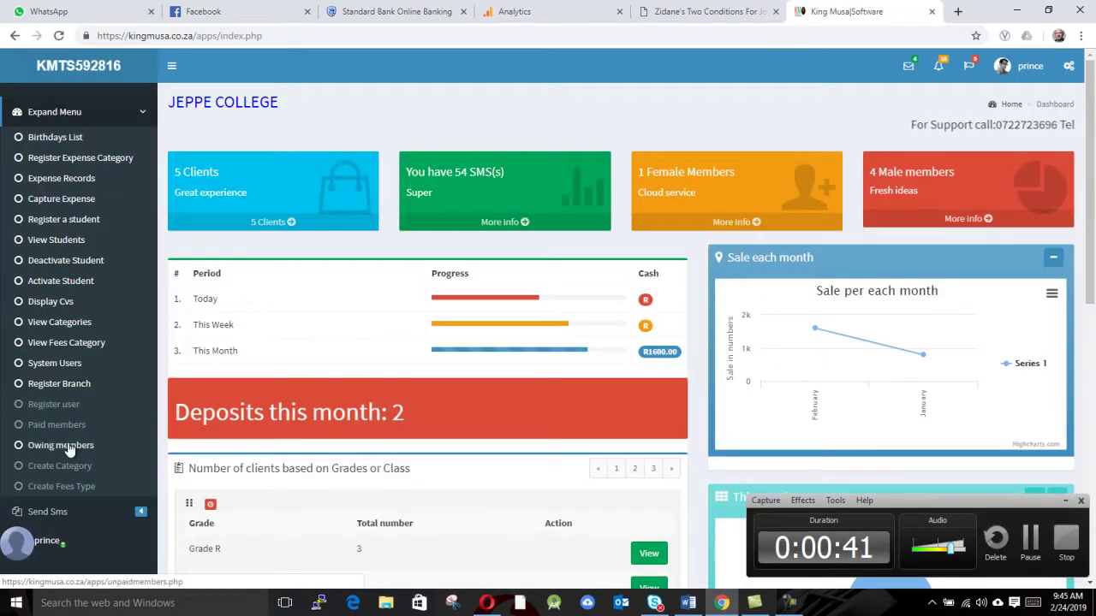
{"action": "left_click", "coordinate": [69, 447]}
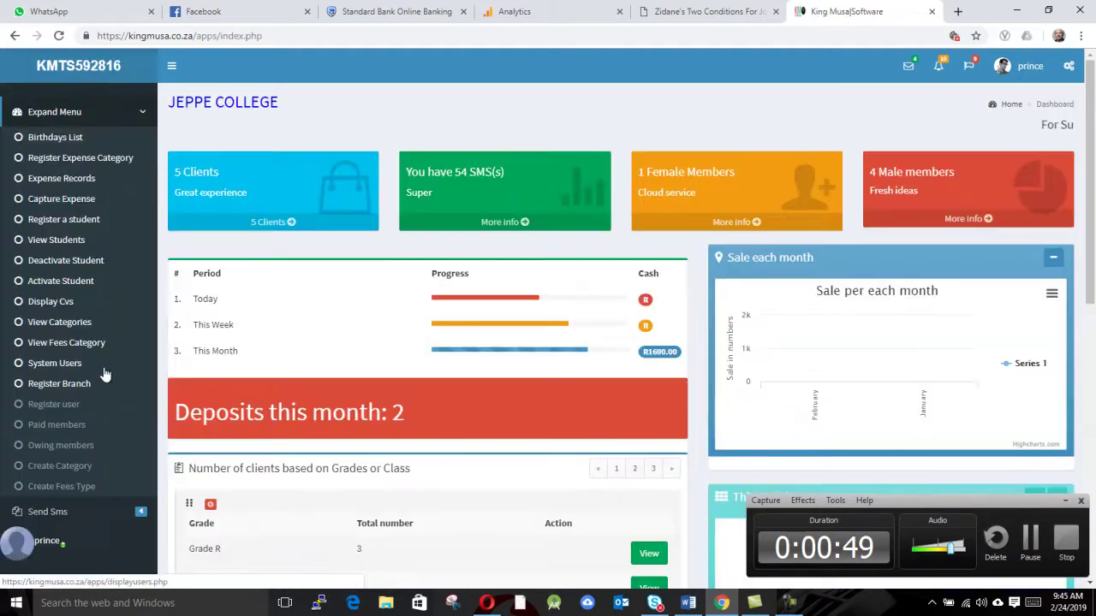
{"action": "left_click", "coordinate": [78, 447]}
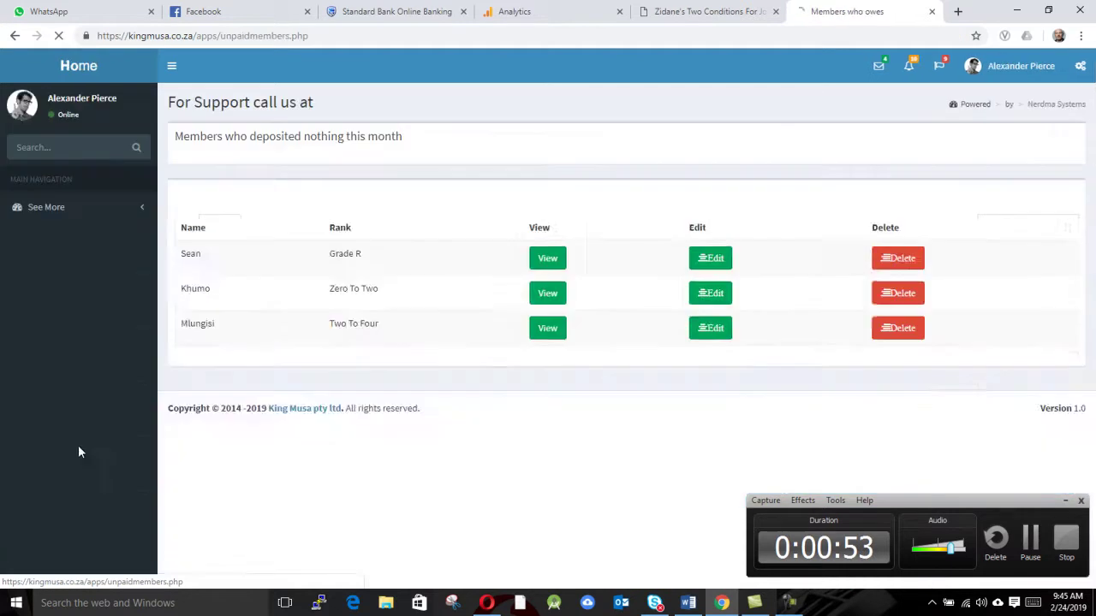
Open the Two To Four student's profile and start a new fee payment
{"action": "left_click", "coordinate": [545, 328]}
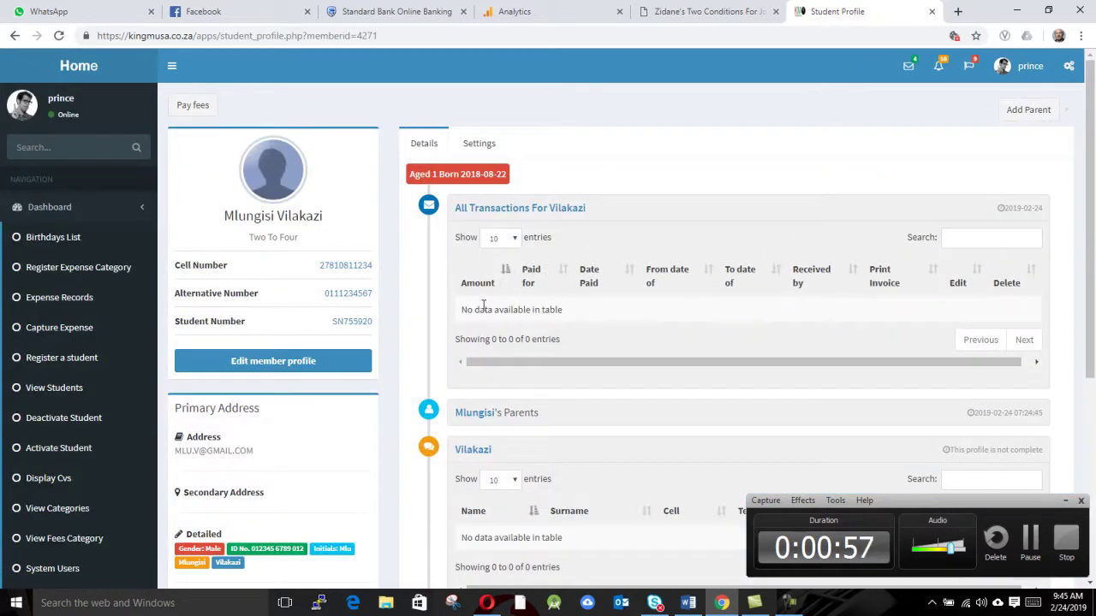
{"action": "scroll", "coordinate": [349, 255], "scroll_direction": "down", "scroll_amount": 3}
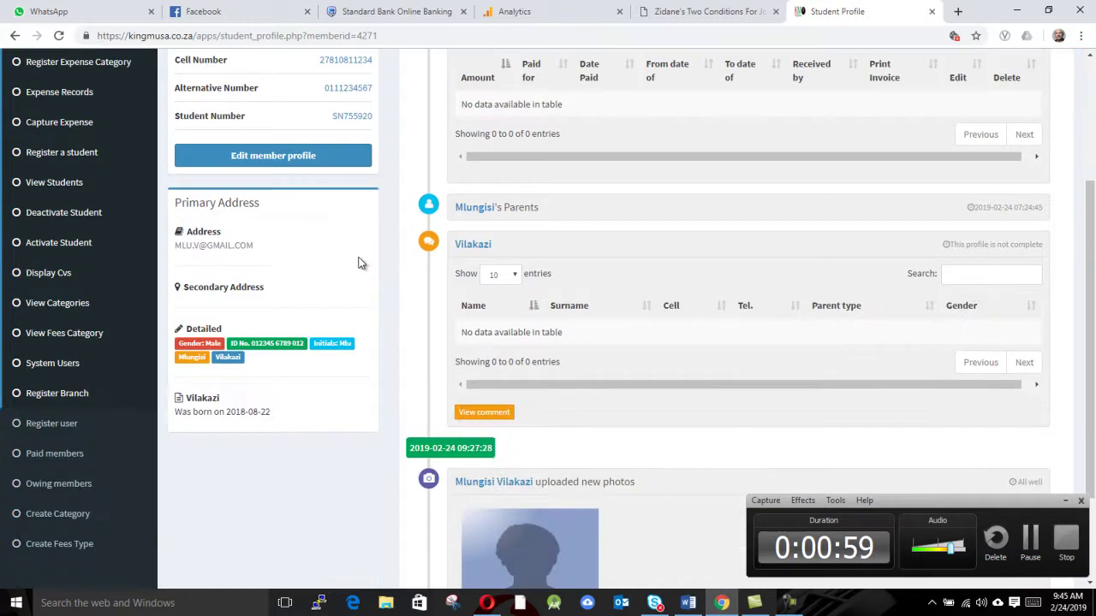
{"action": "scroll", "coordinate": [360, 259], "scroll_direction": "up", "scroll_amount": 3}
{"action": "left_click", "coordinate": [191, 106]}
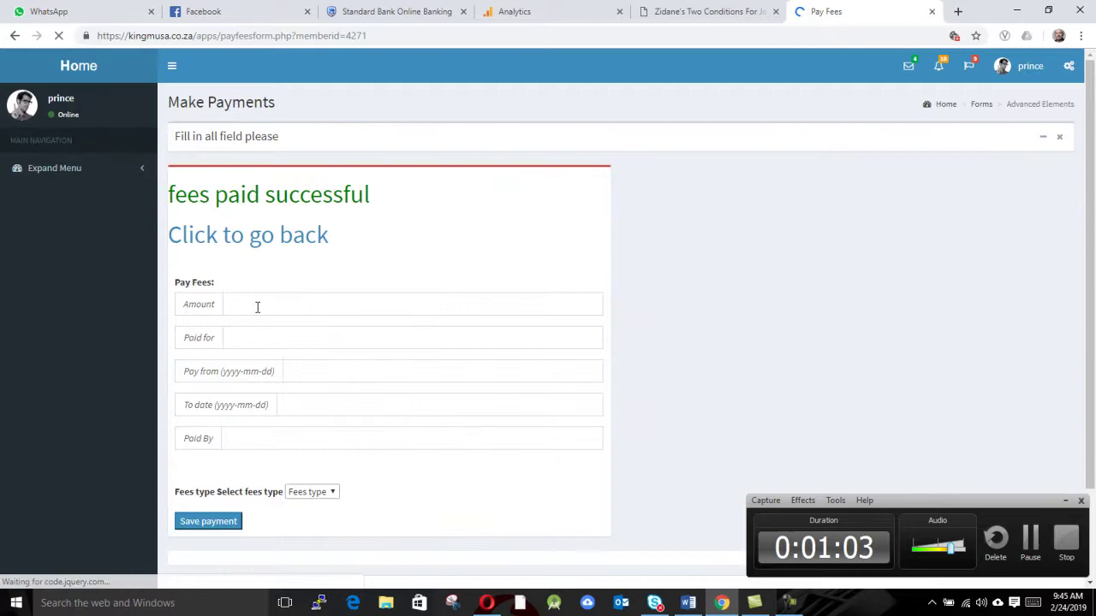
Enter the 500 amount, what it's paid for, and the period 2019-02-01 to 2019-02-28
{"action": "left_click", "coordinate": [247, 214]}
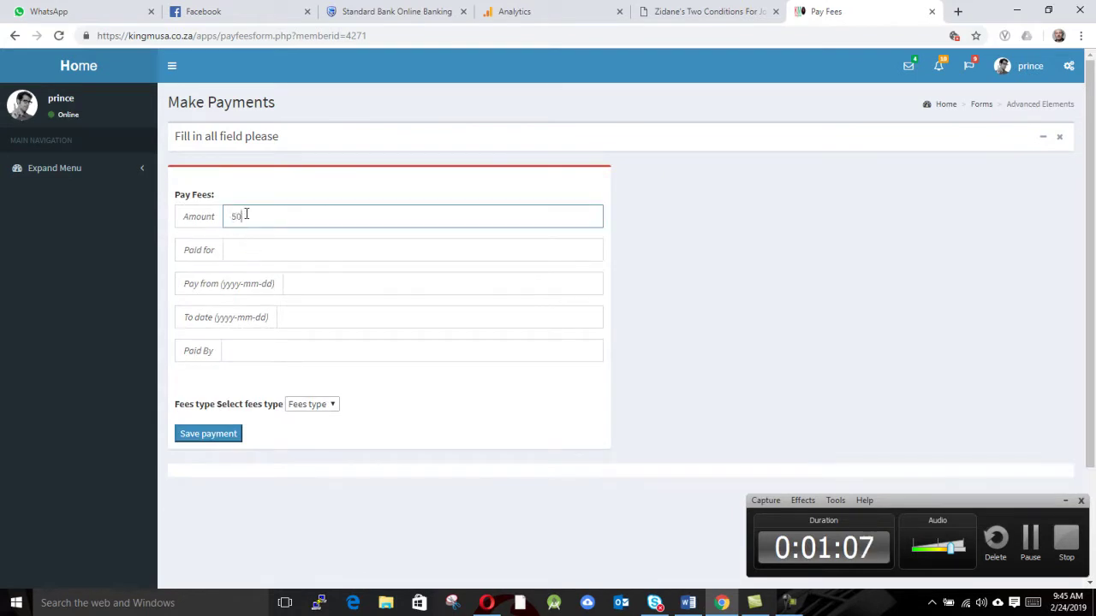
{"action": "left_click", "coordinate": [241, 255]}
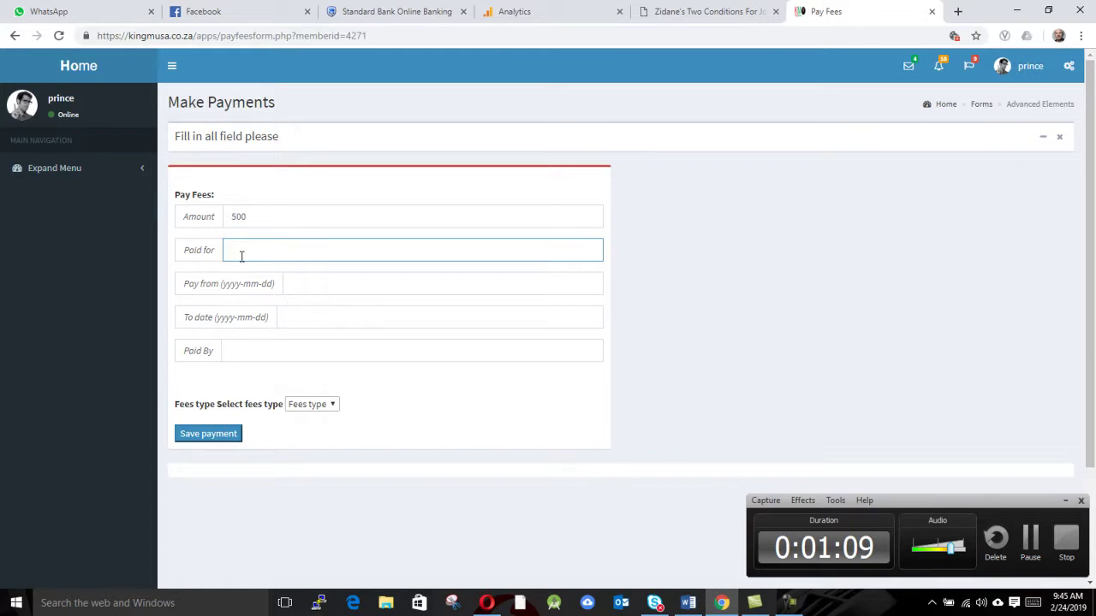
{"action": "type", "text": "Fees"}
{"action": "left_click", "coordinate": [304, 278]}
{"action": "left_click", "coordinate": [420, 352]}
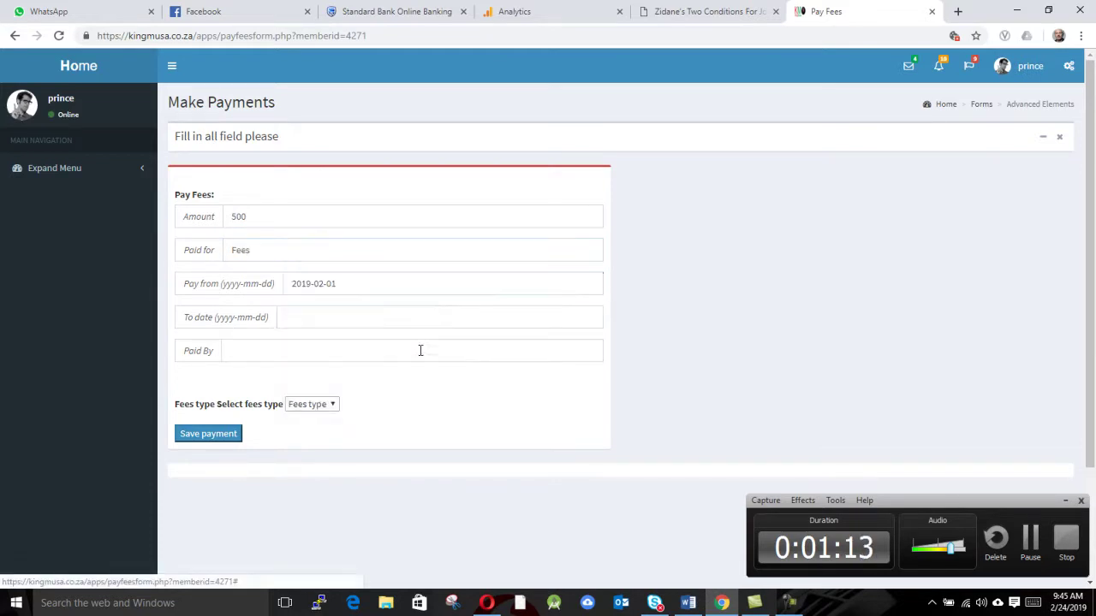
{"action": "left_click", "coordinate": [285, 316]}
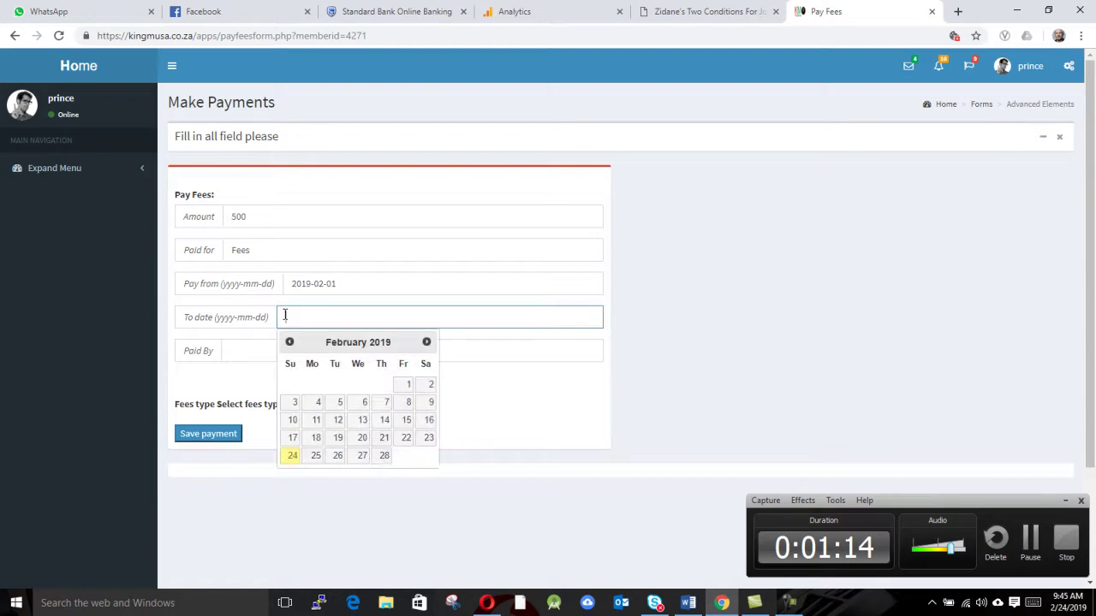
{"action": "left_click", "coordinate": [382, 455]}
Set Paid By to Mother and fee type Fees, save the payment, and return to the dashboard
{"action": "left_click", "coordinate": [235, 353]}
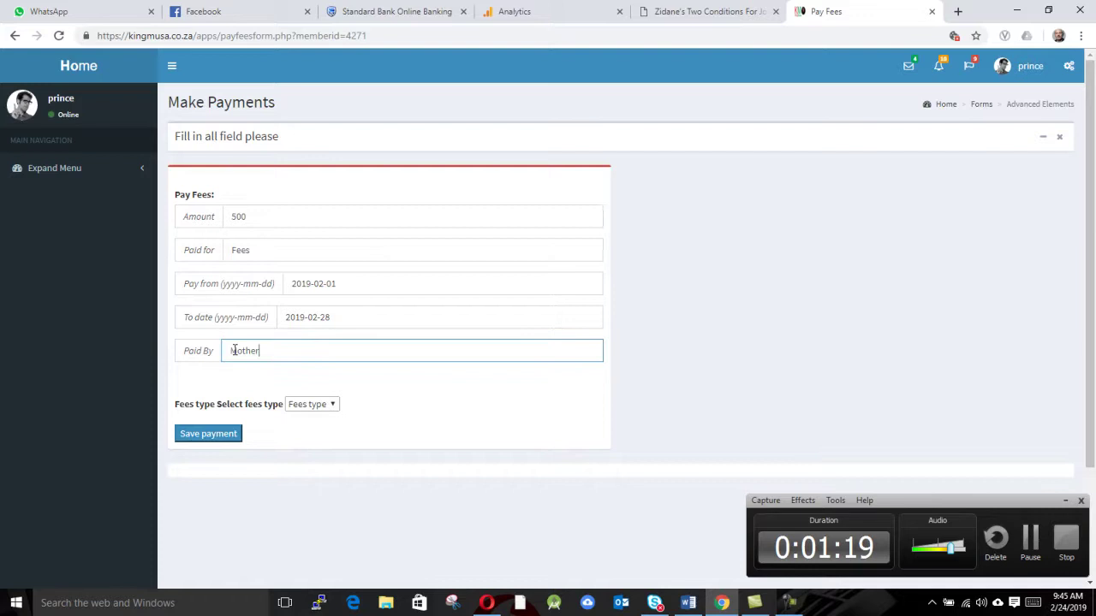
{"action": "left_click", "coordinate": [313, 404]}
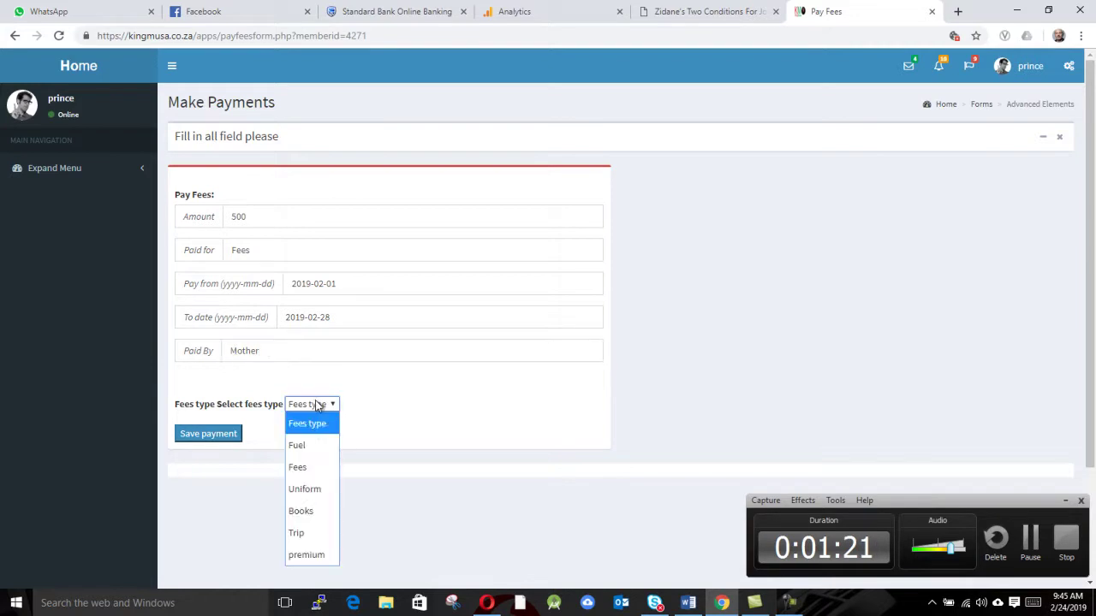
{"action": "left_click", "coordinate": [297, 465]}
{"action": "left_click", "coordinate": [184, 434]}
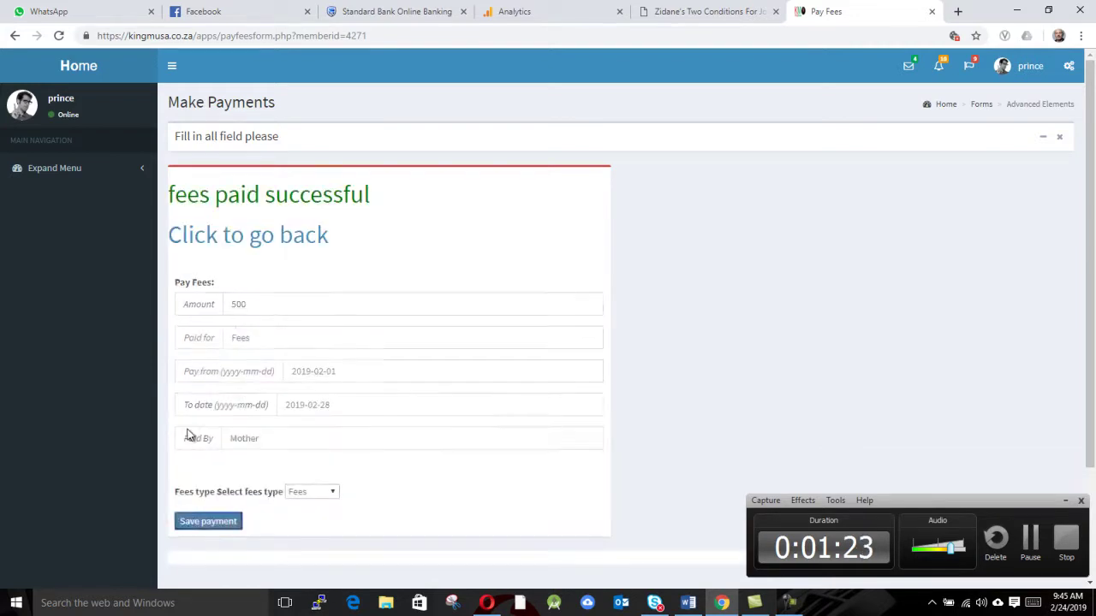
{"action": "left_click", "coordinate": [252, 239]}
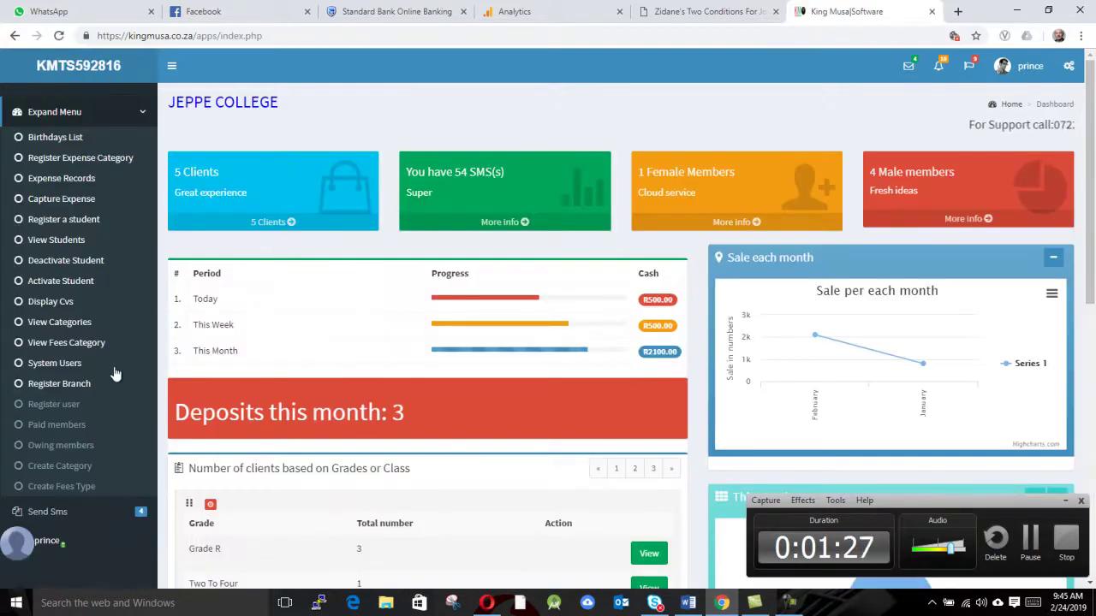
Check the Paid and Owing lists, with only two members still owing, then expand Send Sms
{"action": "scroll", "coordinate": [97, 398], "scroll_direction": "down", "scroll_amount": 3}
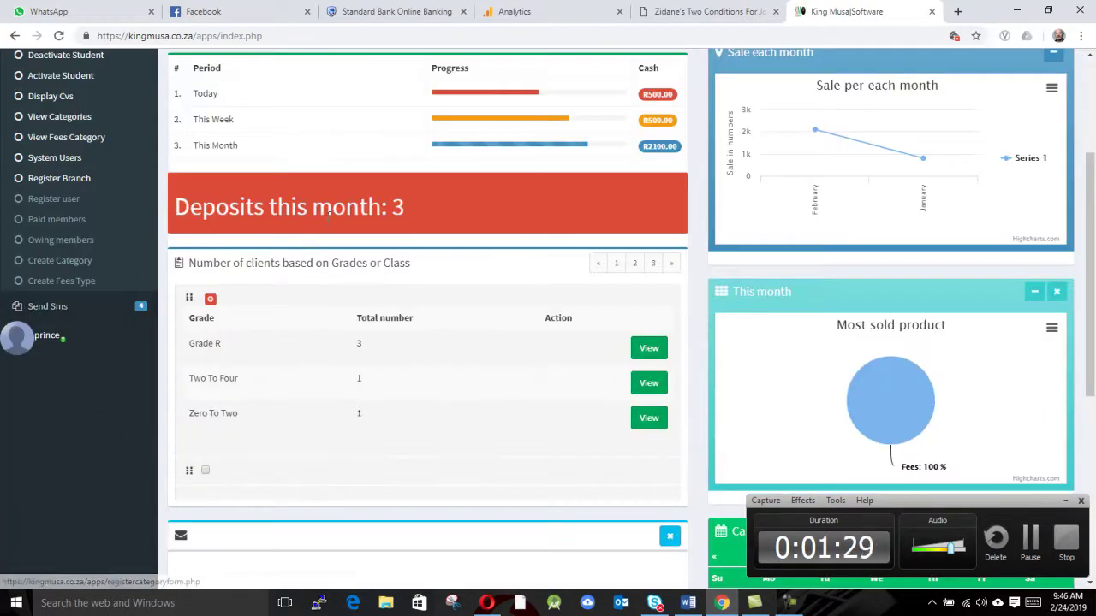
{"action": "scroll", "coordinate": [274, 237], "scroll_direction": "up", "scroll_amount": 1}
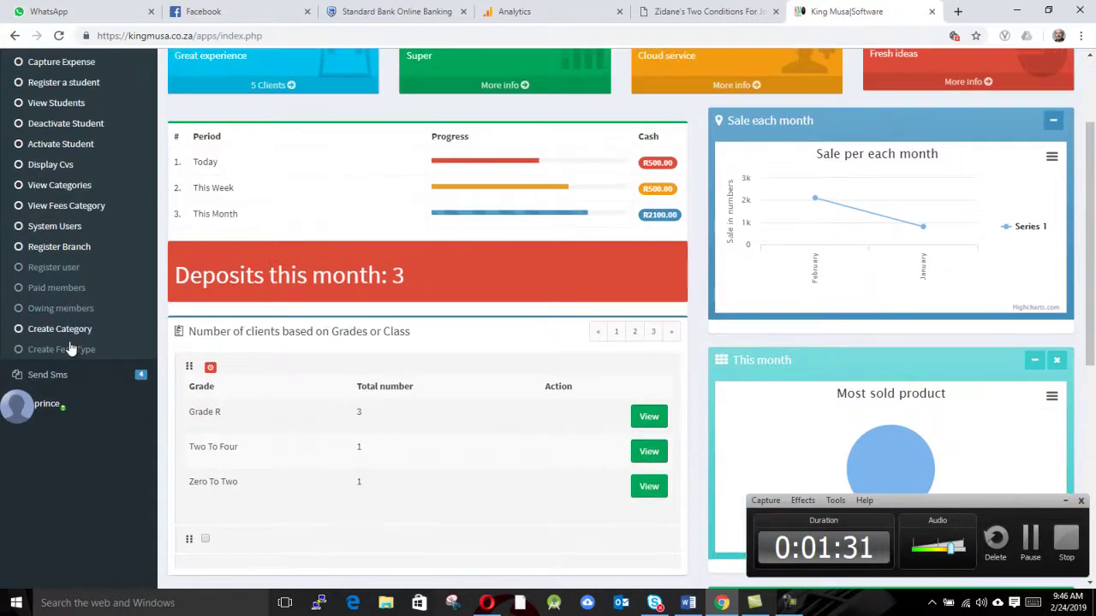
{"action": "left_click", "coordinate": [57, 288]}
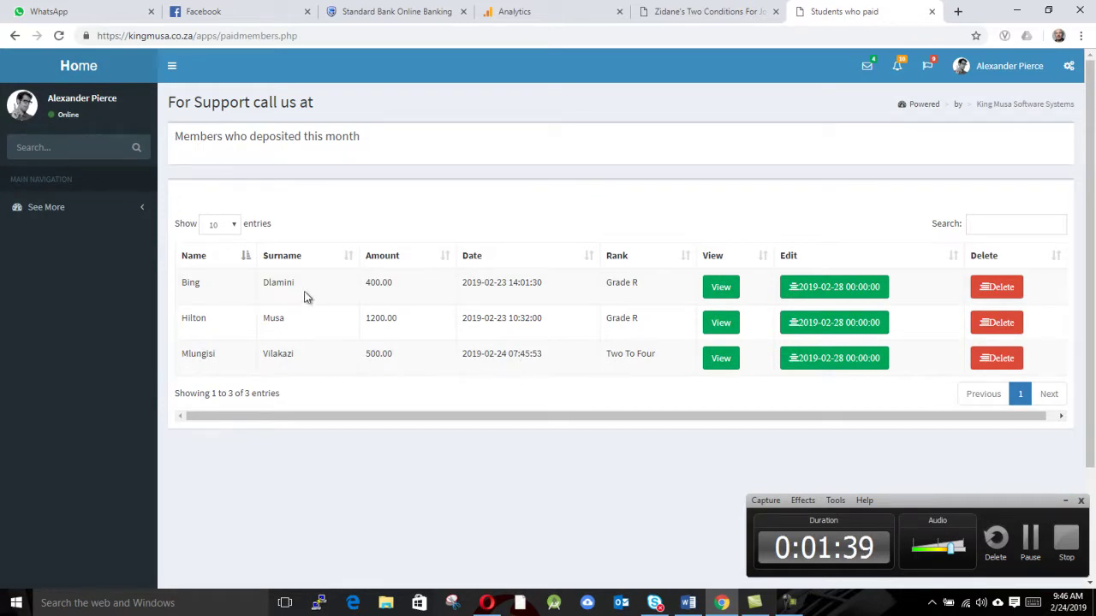
{"action": "left_click", "coordinate": [80, 67]}
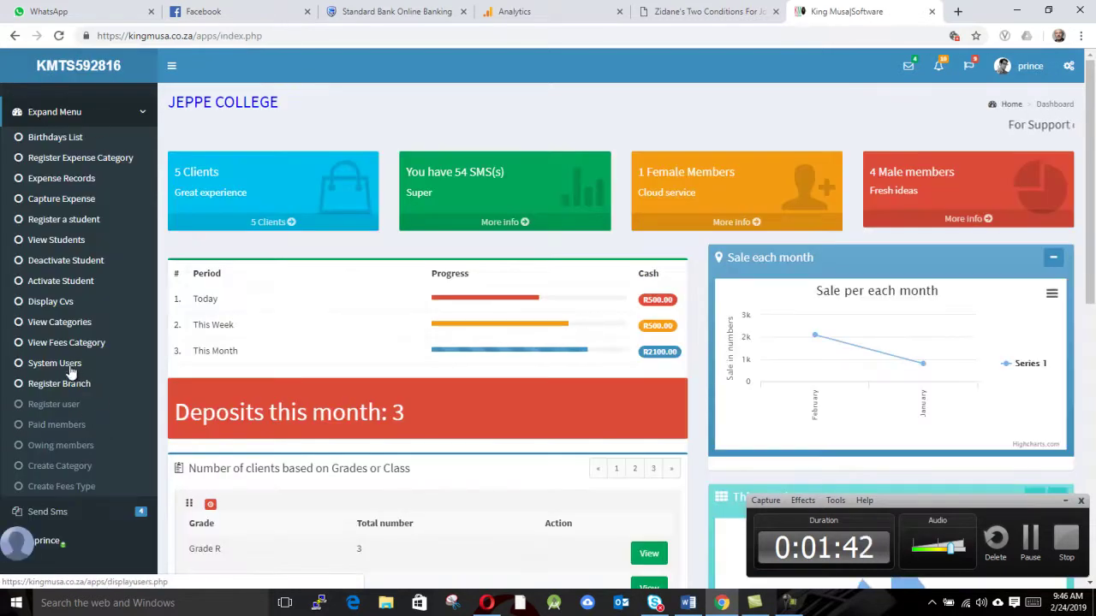
{"action": "left_click", "coordinate": [68, 446]}
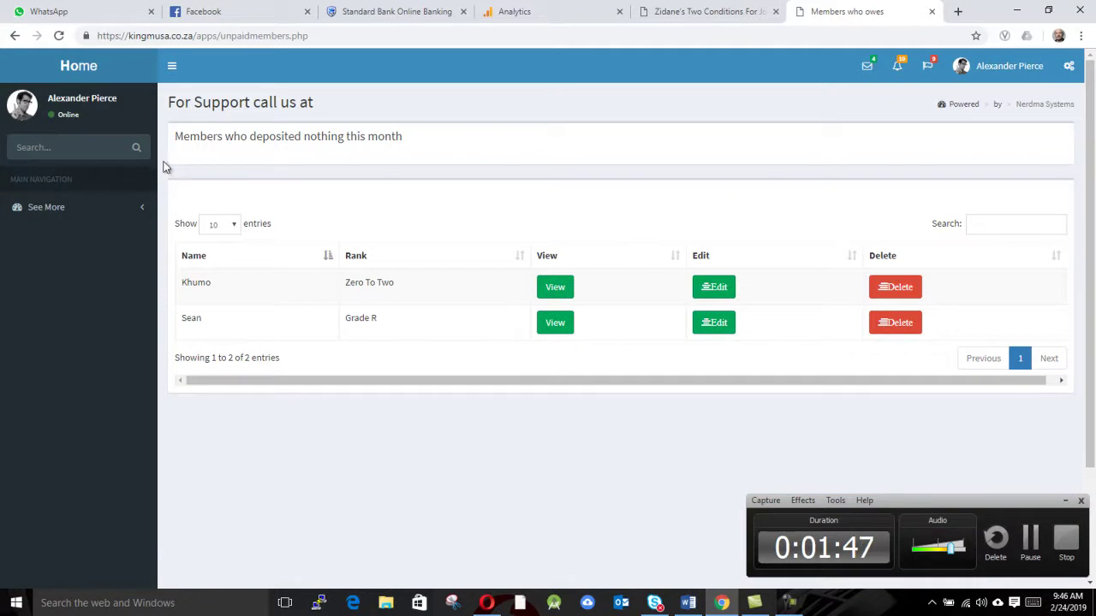
{"action": "left_click", "coordinate": [78, 67]}
{"action": "scroll", "coordinate": [176, 396], "scroll_direction": "down", "scroll_amount": 3}
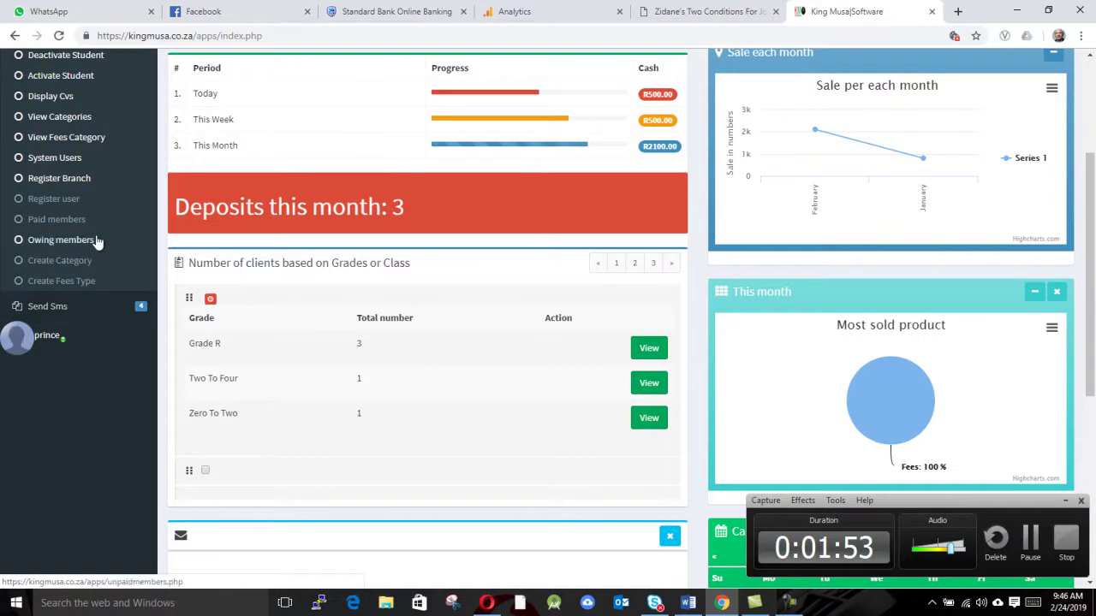
{"action": "left_click", "coordinate": [86, 306]}
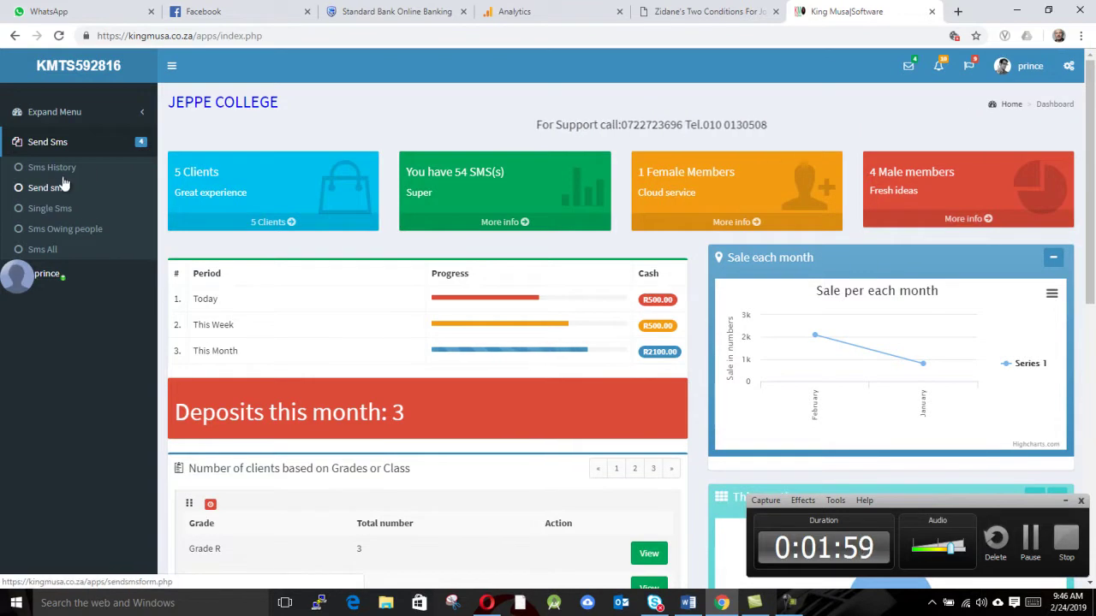
Open Sms Owing people and select the owing members' numbers as recipients
{"action": "left_click", "coordinate": [83, 234]}
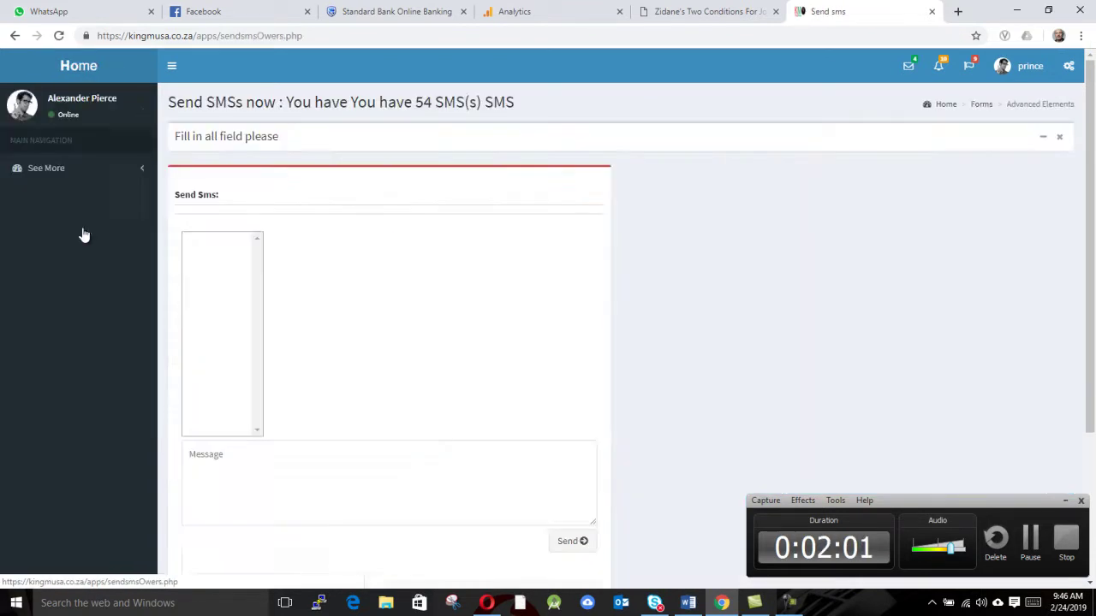
{"action": "scroll", "coordinate": [401, 294], "scroll_direction": "down", "scroll_amount": 5}
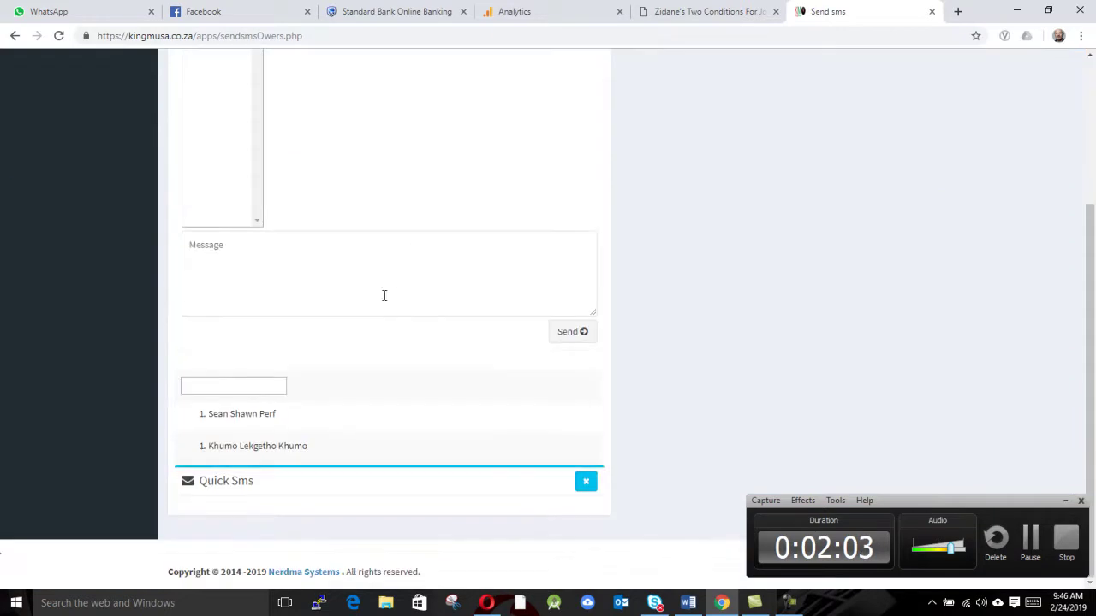
{"action": "scroll", "coordinate": [266, 393], "scroll_direction": "up", "scroll_amount": 1}
{"action": "scroll", "coordinate": [266, 385], "scroll_direction": "down", "scroll_amount": 1}
{"action": "left_click", "coordinate": [251, 414]}
{"action": "scroll", "coordinate": [249, 376], "scroll_direction": "up", "scroll_amount": 2}
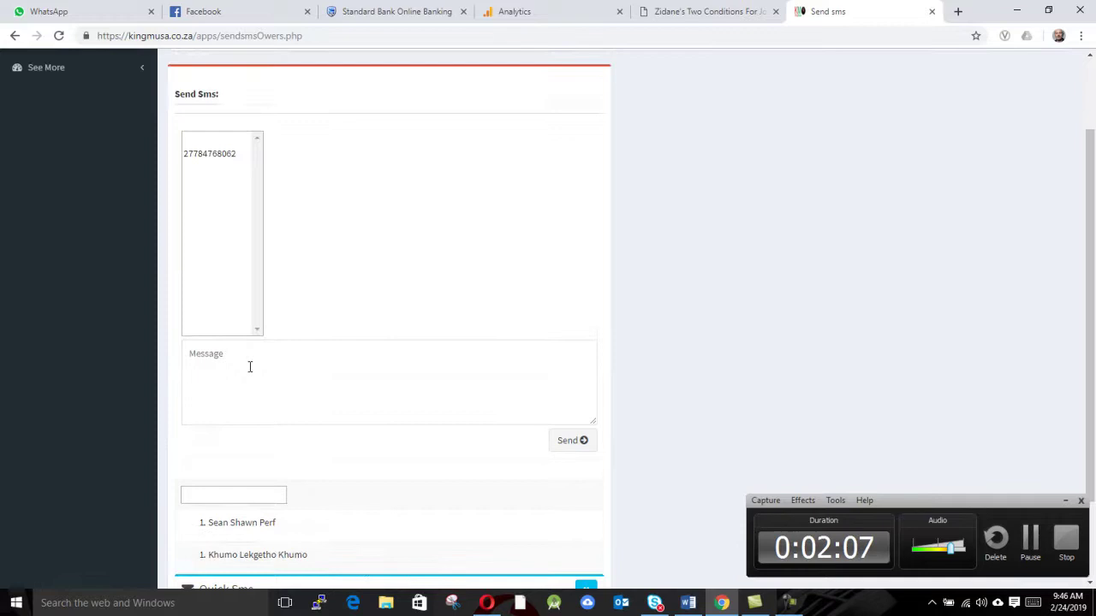
{"action": "scroll", "coordinate": [291, 246], "scroll_direction": "down", "scroll_amount": 2}
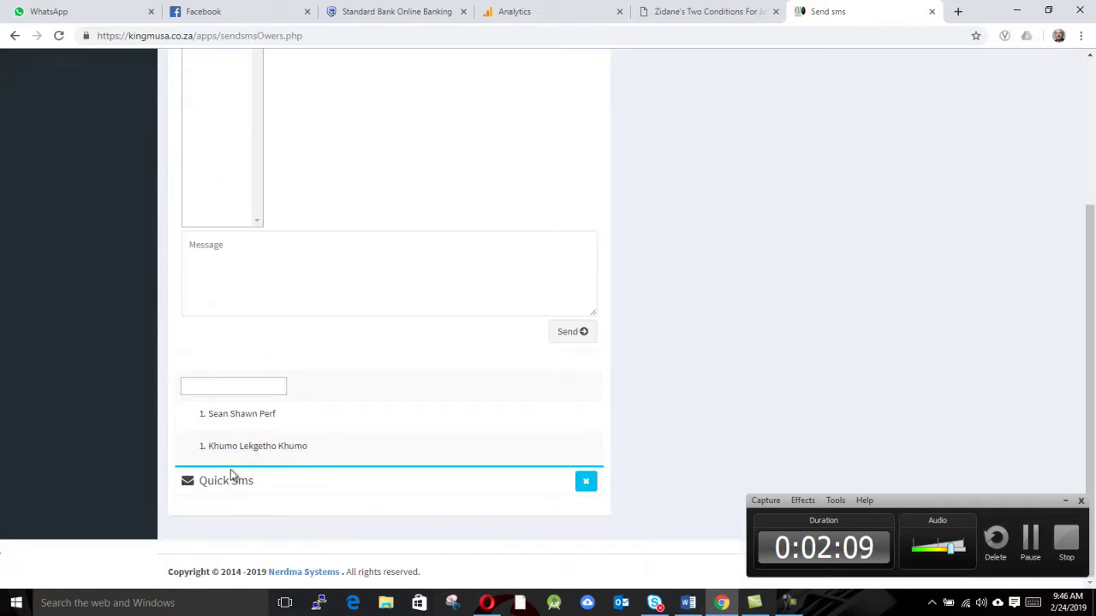
{"action": "scroll", "coordinate": [248, 448], "scroll_direction": "up", "scroll_amount": 3}
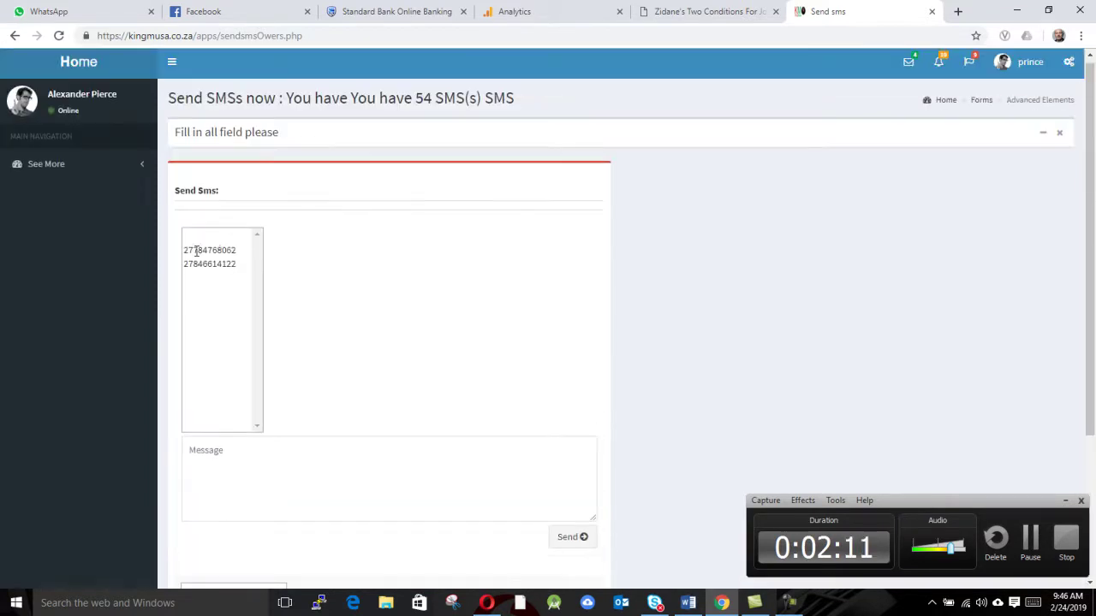
{"action": "scroll", "coordinate": [218, 271], "scroll_direction": "down", "scroll_amount": 3}
Write the message 'Hi please pay your child's fees' and send it
{"action": "left_click", "coordinate": [247, 252]}
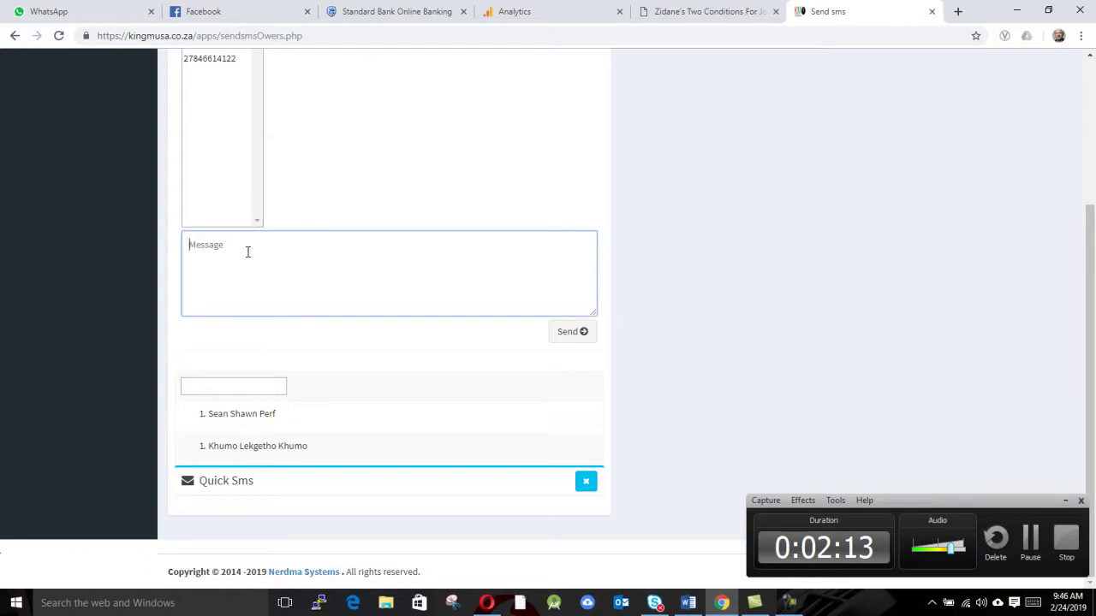
{"action": "type", "text": "Hi please pay your"}
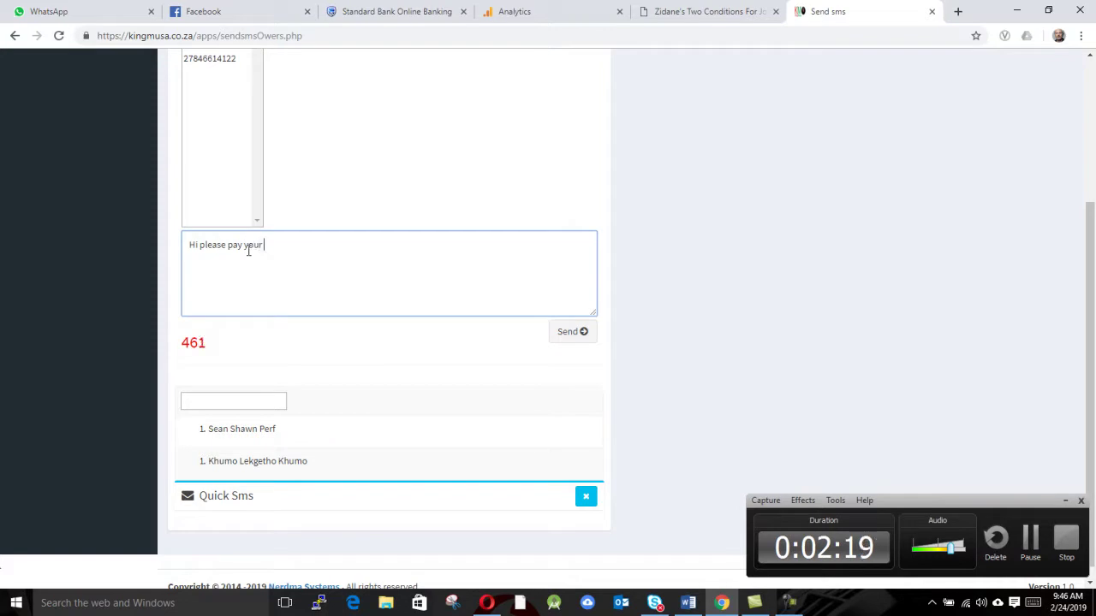
{"action": "type", "text": "child's fees"}
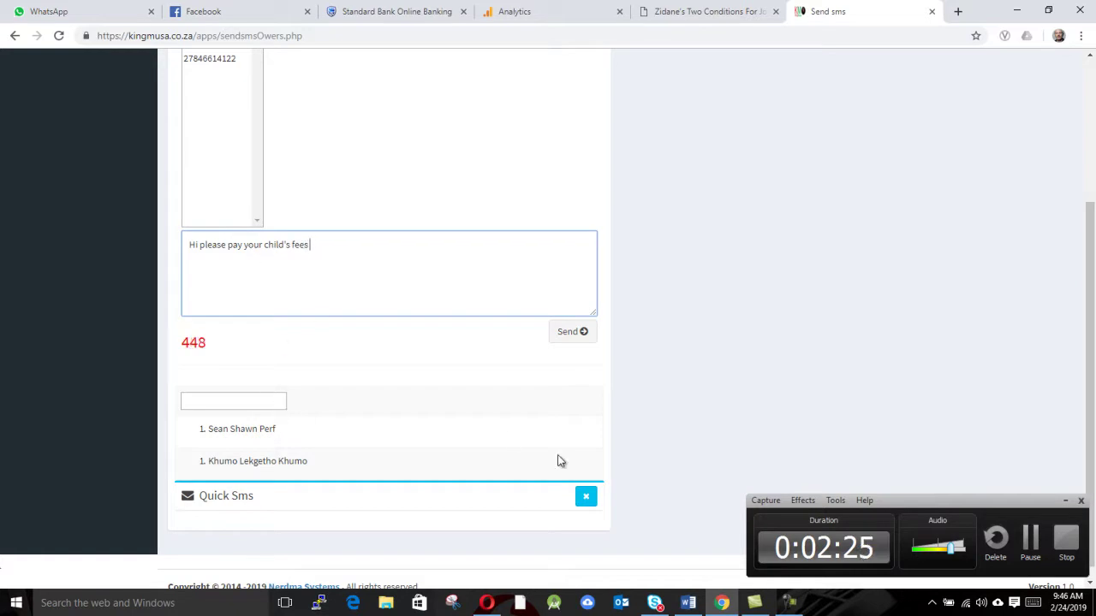
{"action": "left_click", "coordinate": [570, 333]}
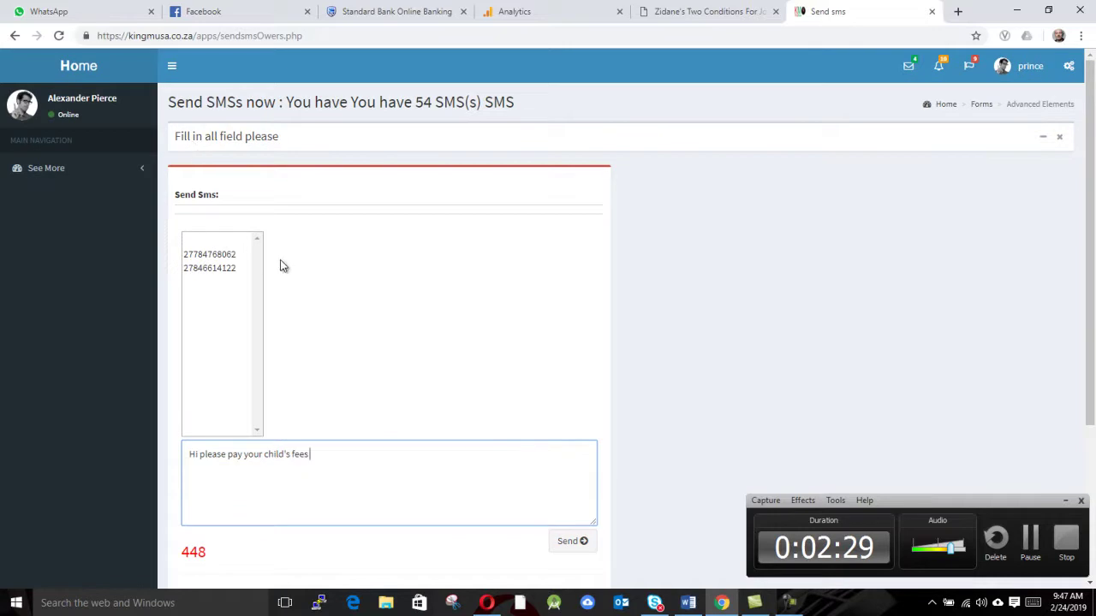
{"action": "scroll", "coordinate": [374, 299], "scroll_direction": "down", "scroll_amount": 1}
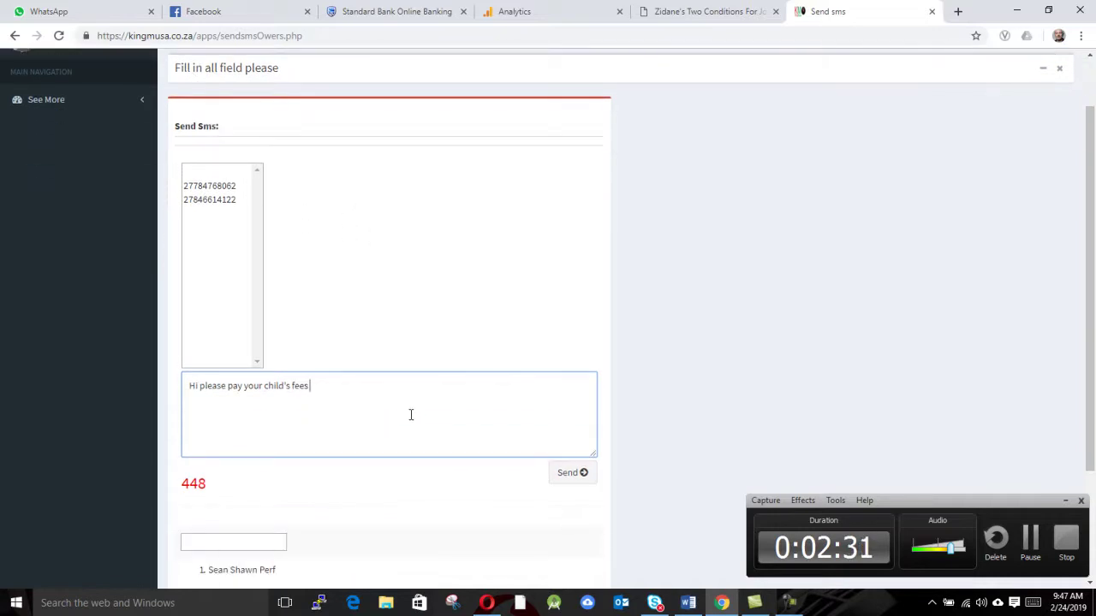
{"action": "scroll", "coordinate": [523, 378], "scroll_direction": "up", "scroll_amount": 1}
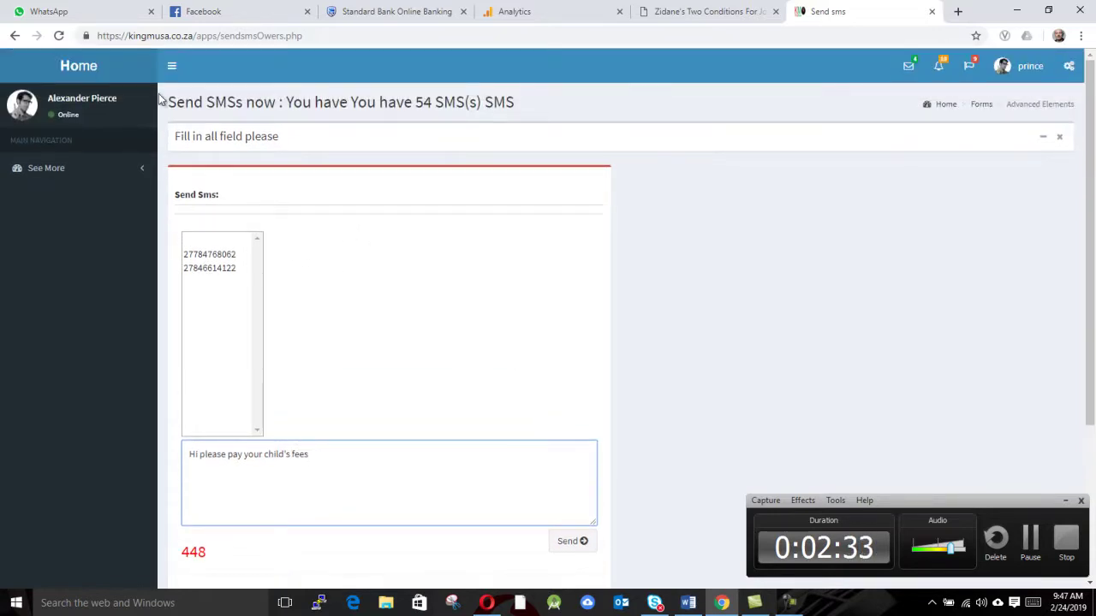
Return to the dashboard, note the 54 SMS balance, and expand the Send Sms menu
{"action": "left_click", "coordinate": [73, 67]}
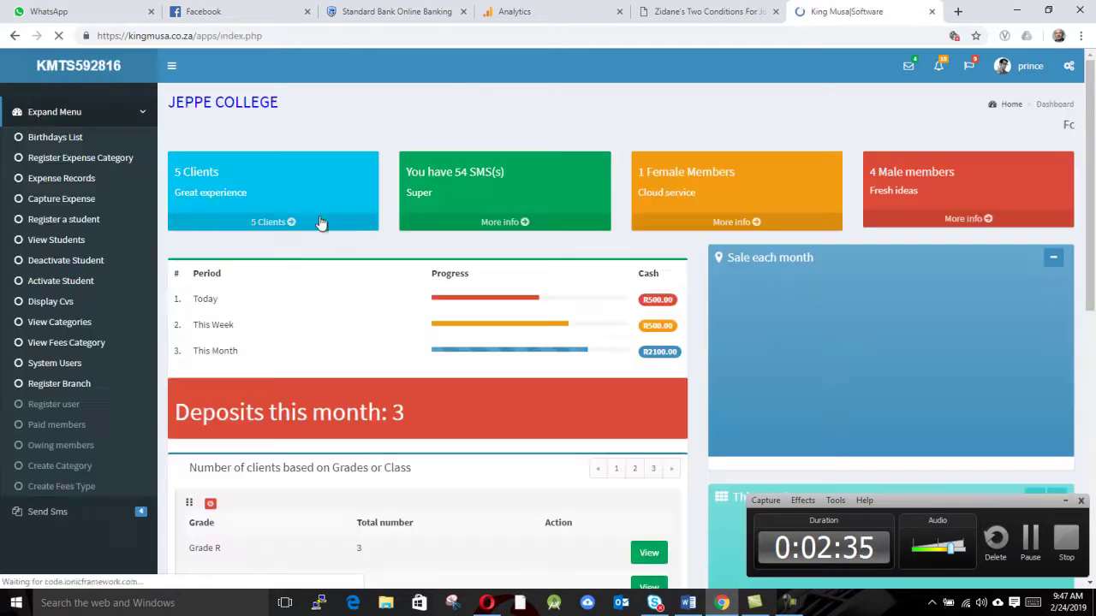
{"action": "double_click", "coordinate": [460, 171]}
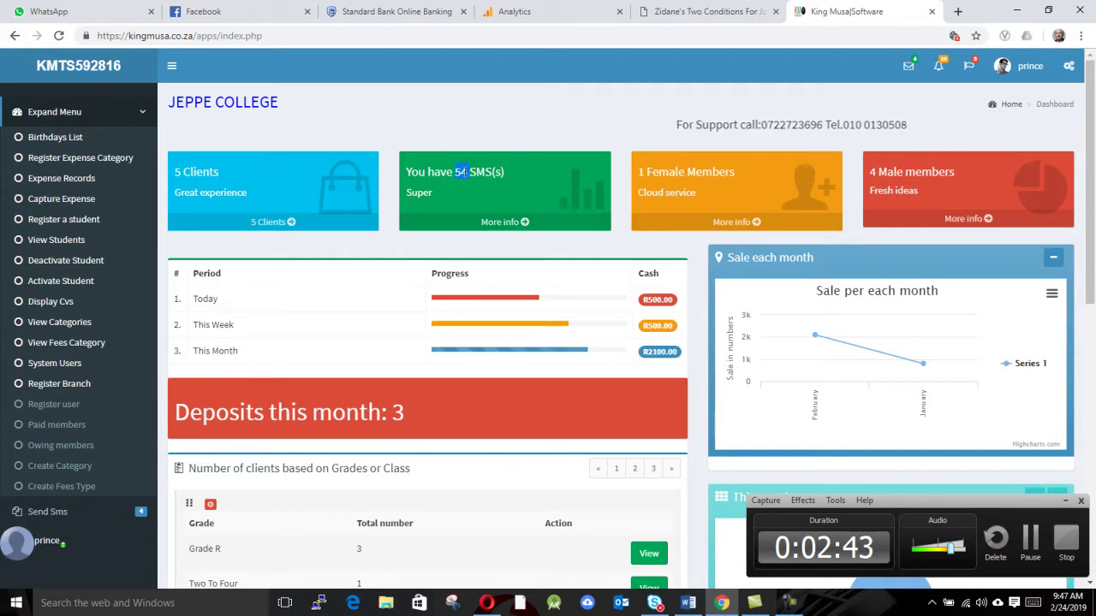
{"action": "scroll", "coordinate": [147, 379], "scroll_direction": "down", "scroll_amount": 1}
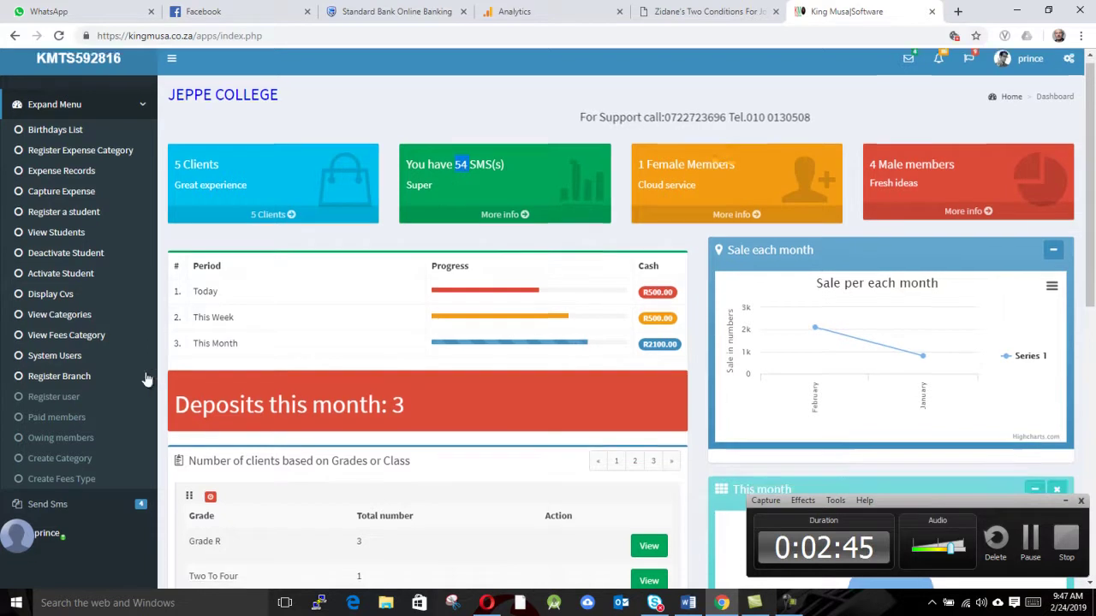
{"action": "scroll", "coordinate": [147, 380], "scroll_direction": "down", "scroll_amount": 2}
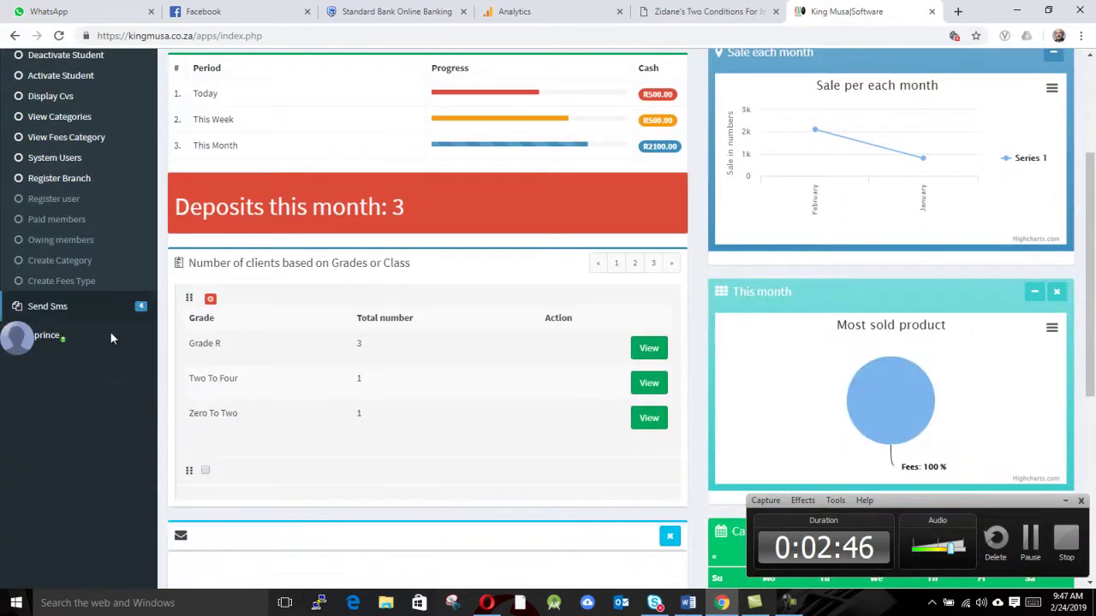
{"action": "left_click", "coordinate": [50, 310]}
{"action": "left_click", "coordinate": [74, 230]}
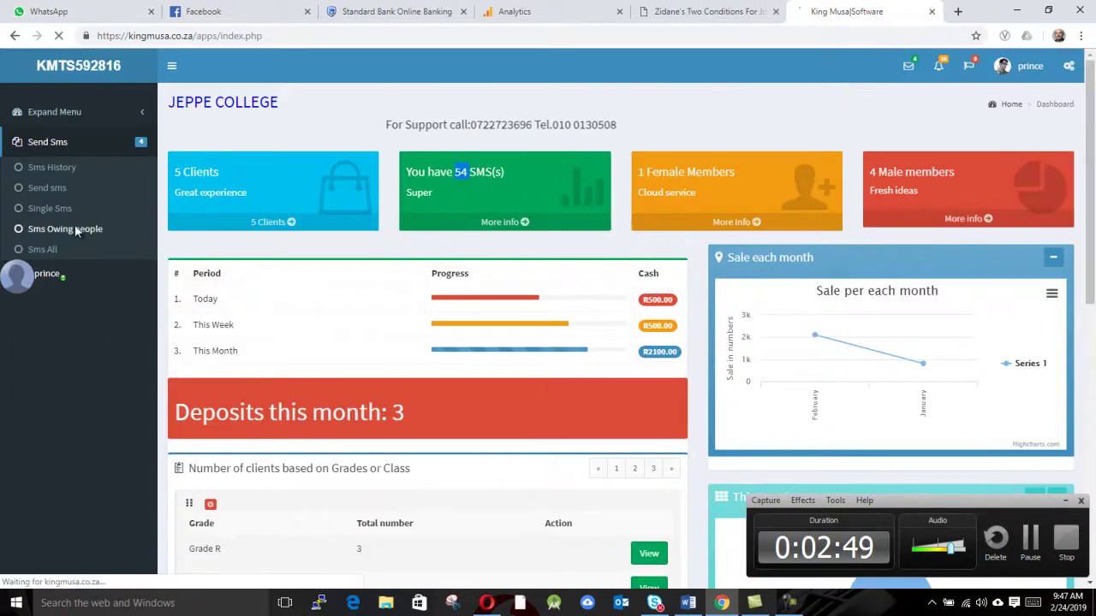
{"action": "scroll", "coordinate": [296, 352], "scroll_direction": "down", "scroll_amount": 3}
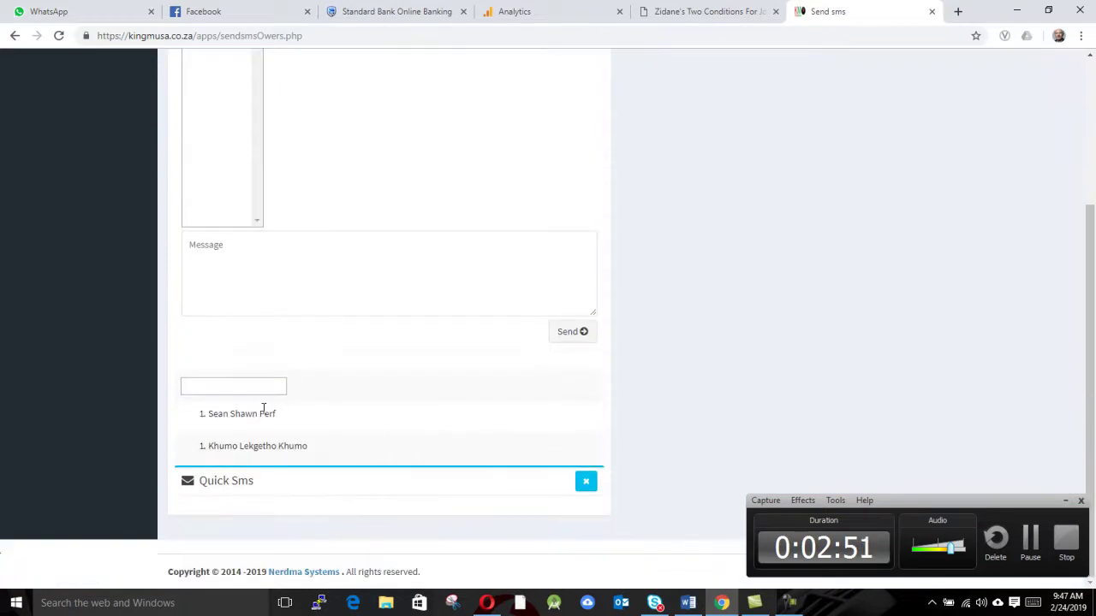
{"action": "left_click", "coordinate": [249, 414]}
{"action": "scroll", "coordinate": [246, 402], "scroll_direction": "up", "scroll_amount": 3}
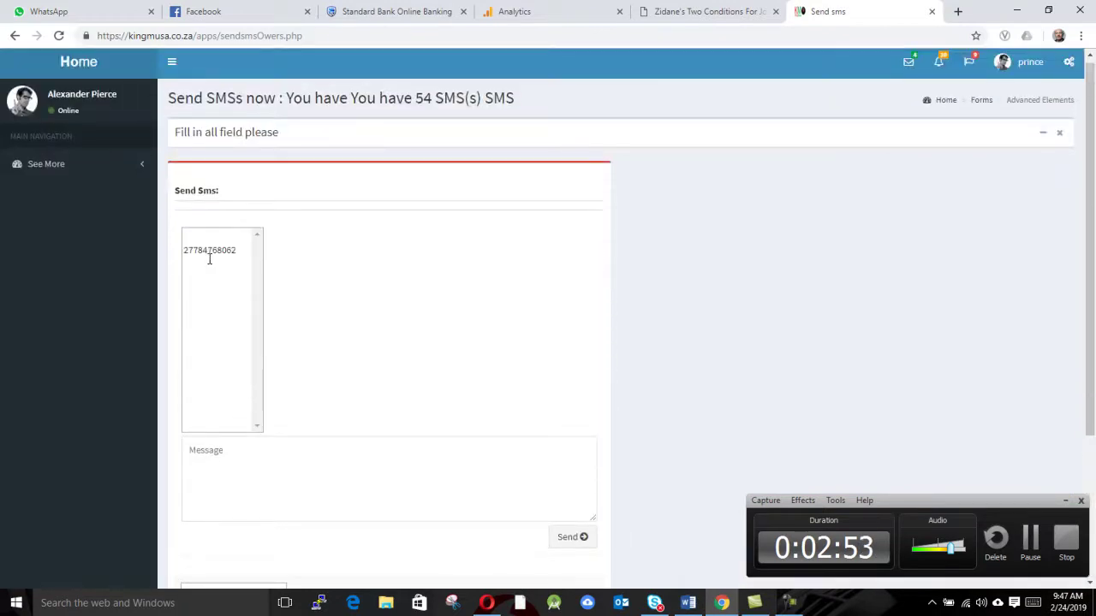
{"action": "scroll", "coordinate": [260, 306], "scroll_direction": "down", "scroll_amount": 3}
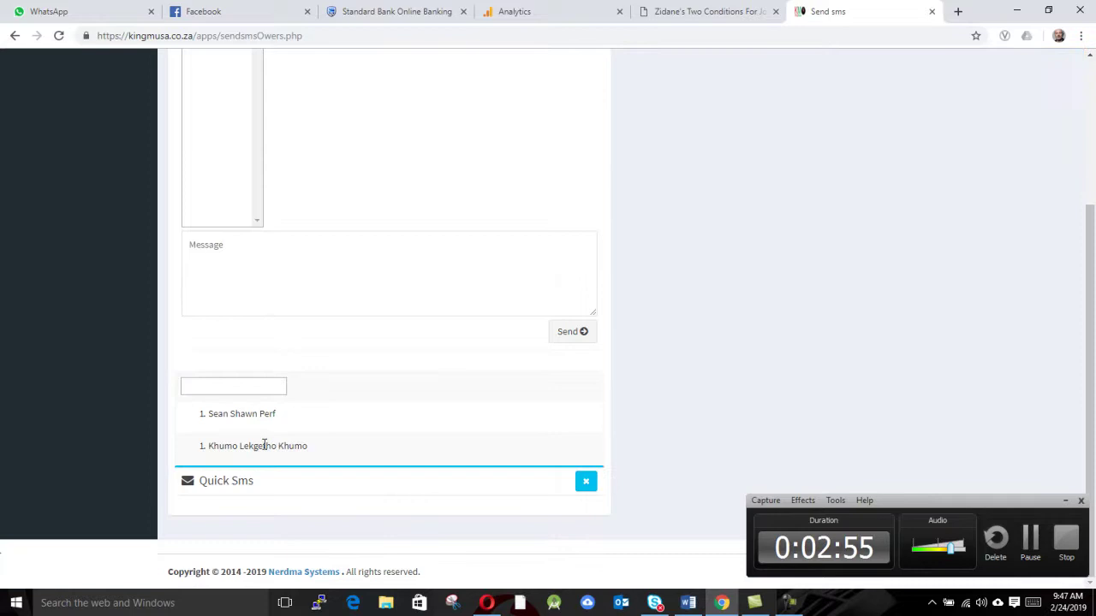
{"action": "scroll", "coordinate": [236, 285], "scroll_direction": "up", "scroll_amount": 3}
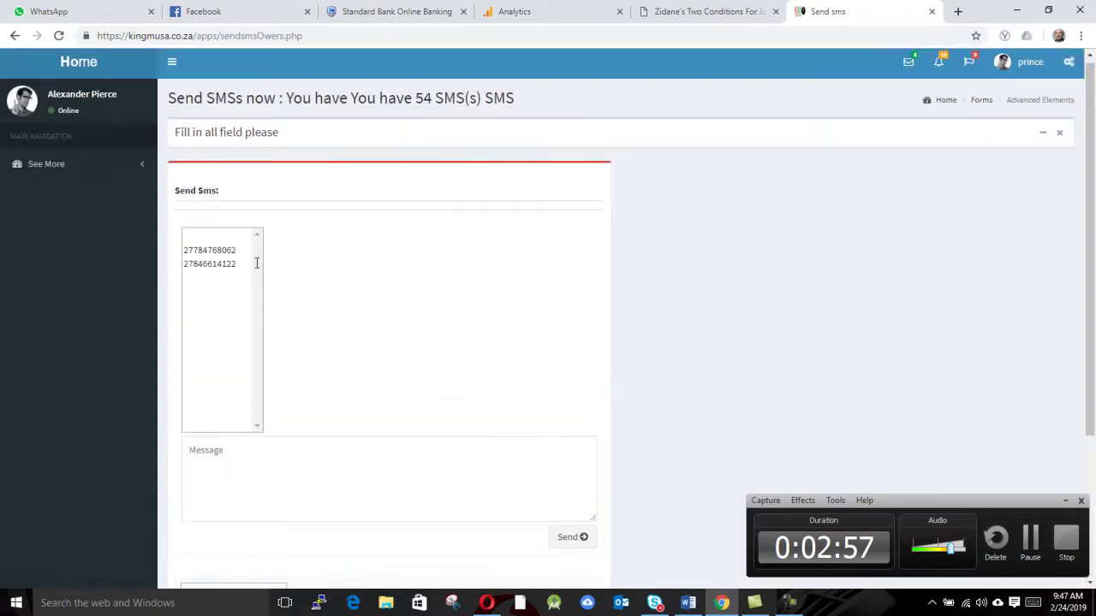
{"action": "scroll", "coordinate": [274, 262], "scroll_direction": "up", "scroll_amount": 1}
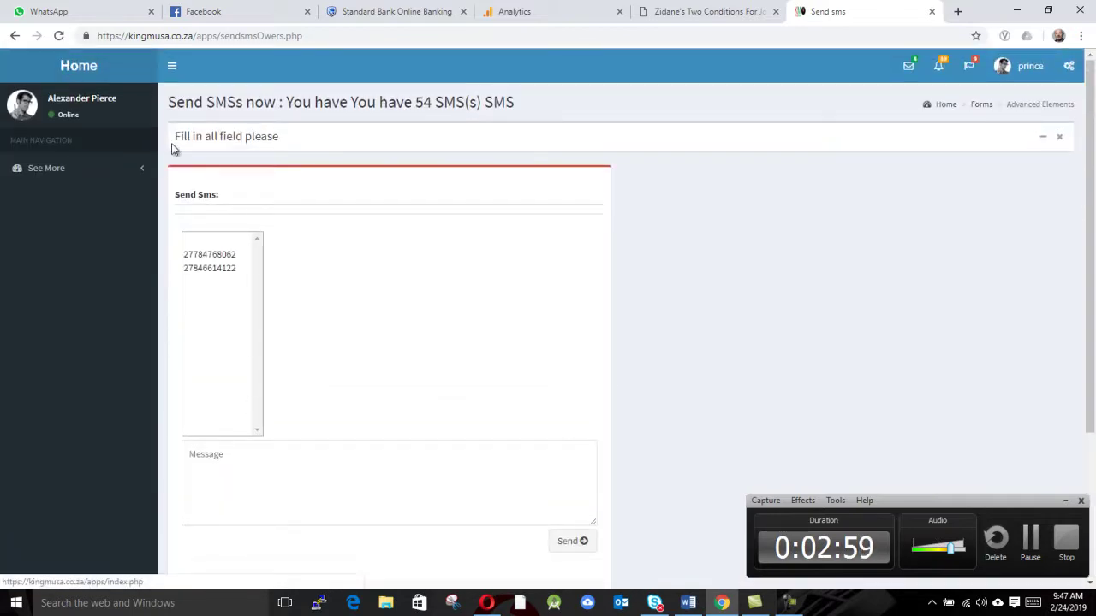
{"action": "scroll", "coordinate": [265, 322], "scroll_direction": "down", "scroll_amount": 3}
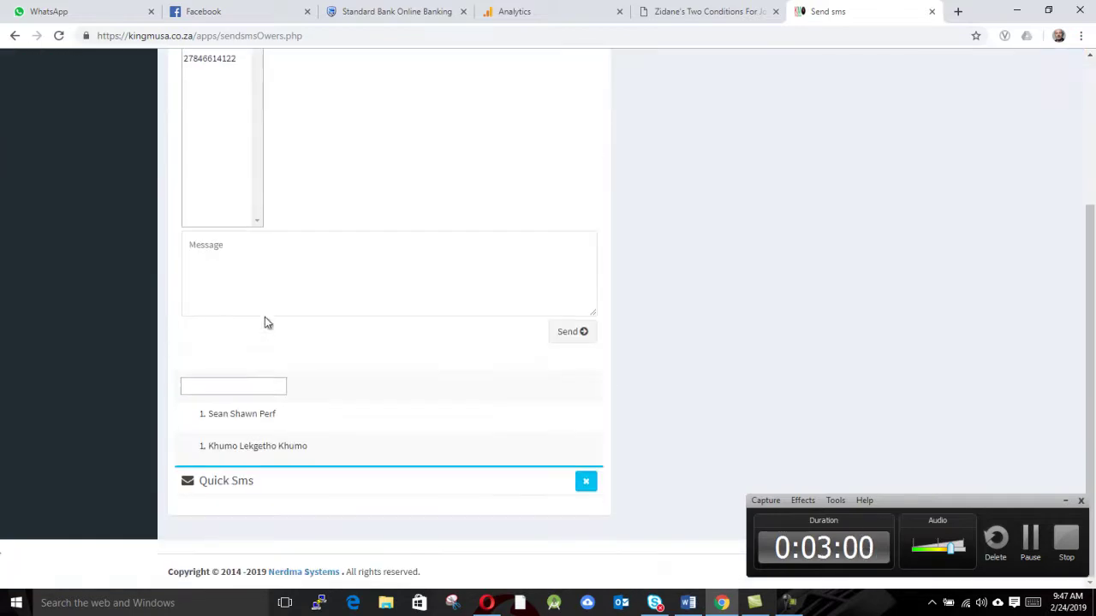
{"action": "left_click", "coordinate": [261, 264]}
{"action": "scroll", "coordinate": [262, 267], "scroll_direction": "up", "scroll_amount": 3}
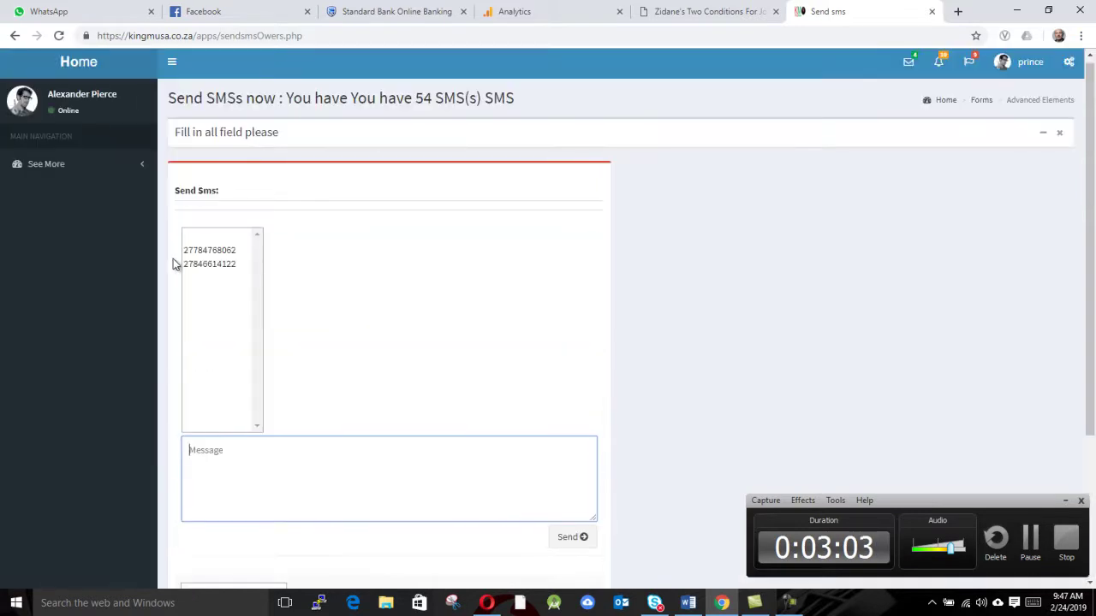
{"action": "scroll", "coordinate": [262, 325], "scroll_direction": "up", "scroll_amount": 1}
{"action": "left_click", "coordinate": [81, 64]}
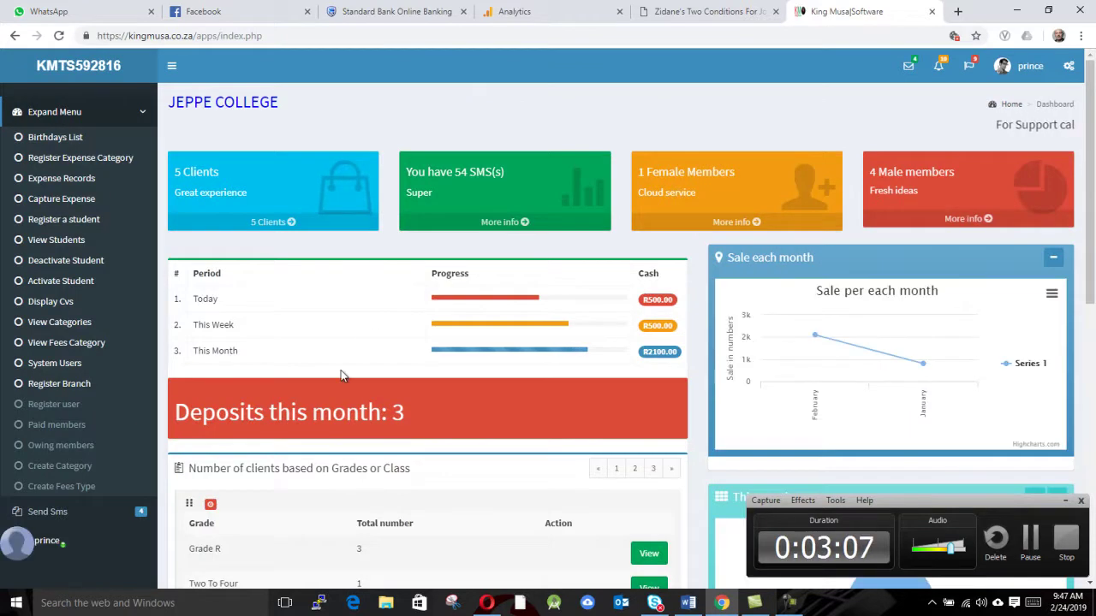
Expand Send Sms in the sidebar to list history, send, single, owing and all options
{"action": "scroll", "coordinate": [340, 371], "scroll_direction": "down", "scroll_amount": 3}
{"action": "scroll", "coordinate": [340, 371], "scroll_direction": "up", "scroll_amount": 3}
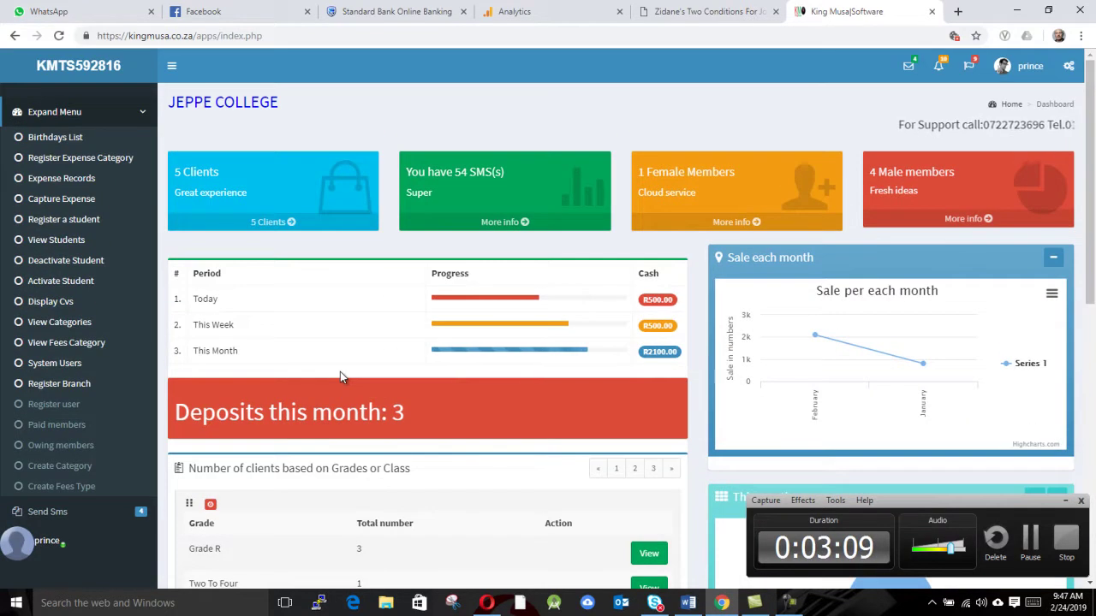
{"action": "scroll", "coordinate": [186, 412], "scroll_direction": "down", "scroll_amount": 3}
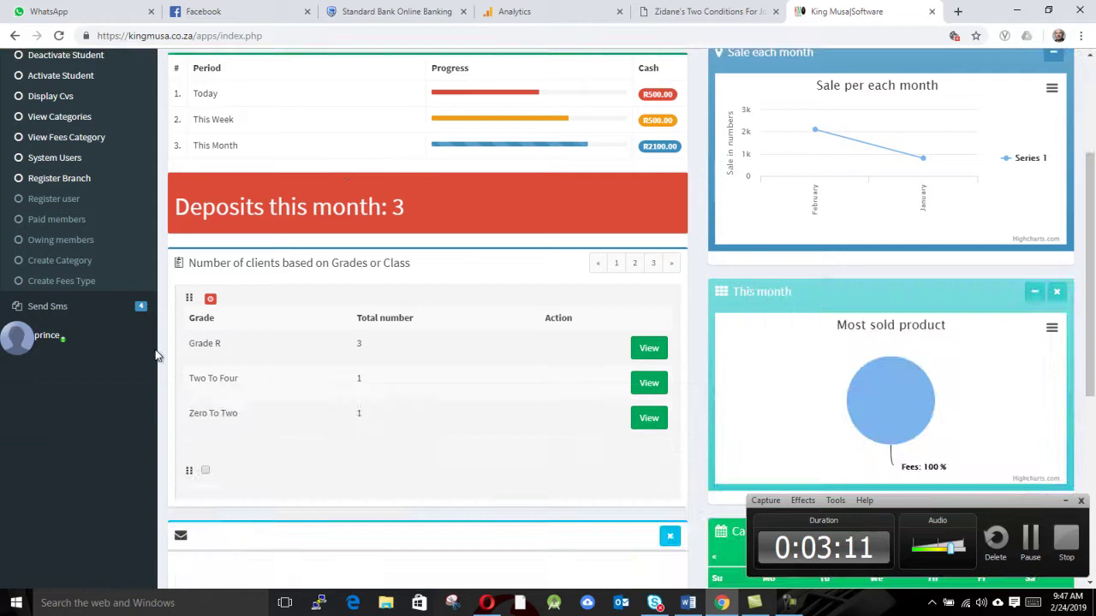
{"action": "left_click", "coordinate": [83, 305]}
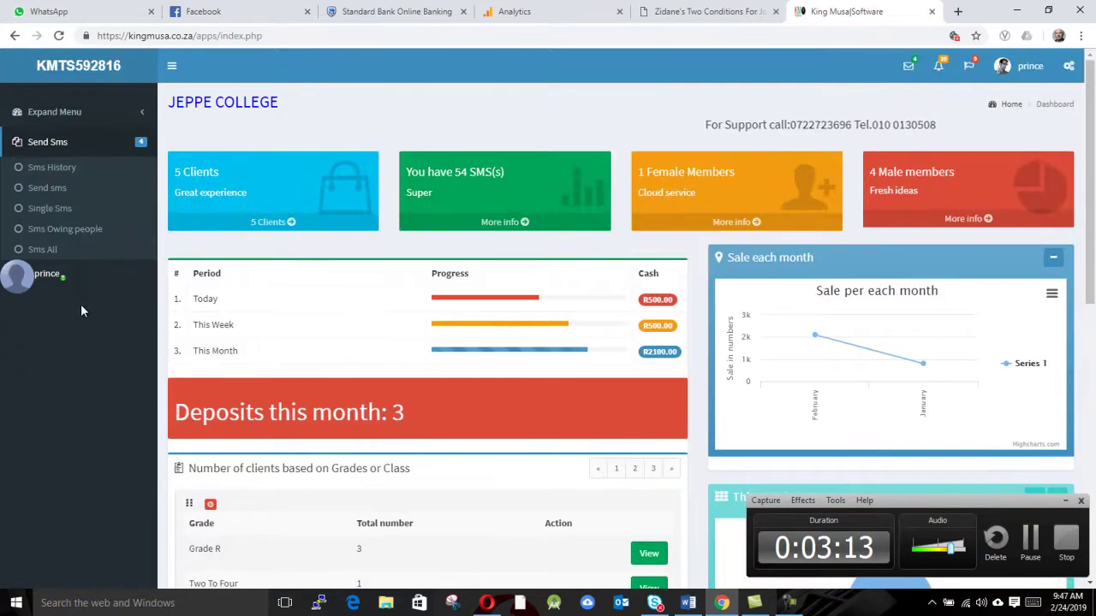
{"action": "left_click", "coordinate": [61, 164]}
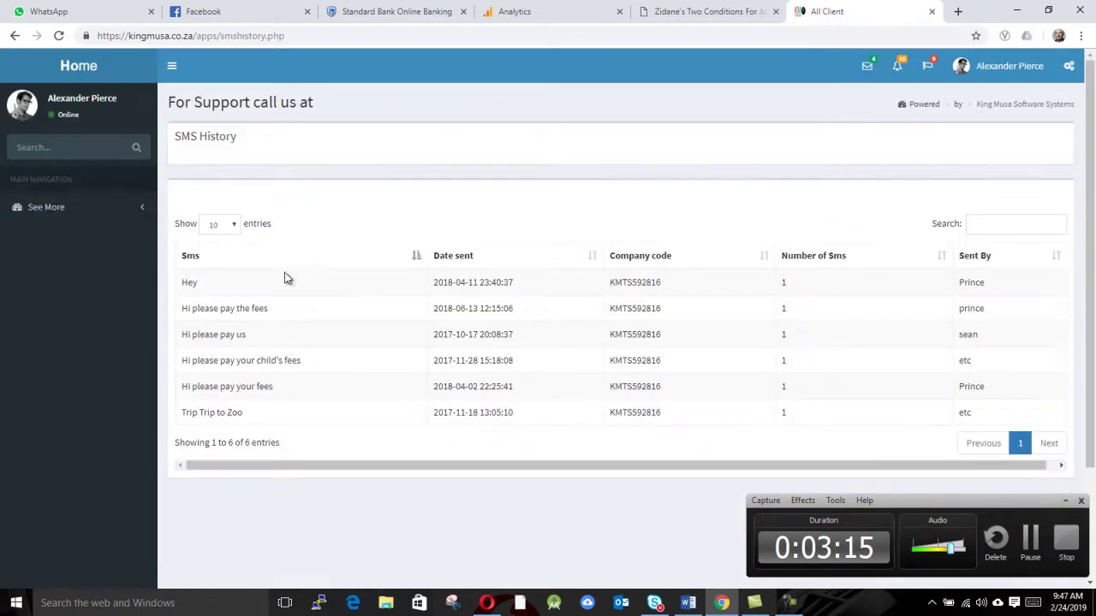